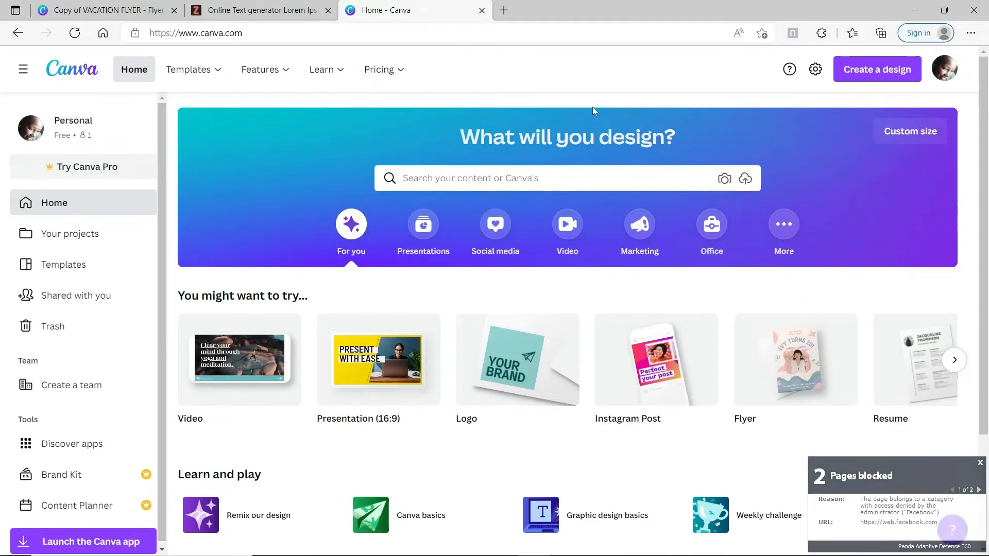
Browse the flyer templates and create a blank A4 flyer, dismissing the blocked-page notification.
mouse_move(219, 76)
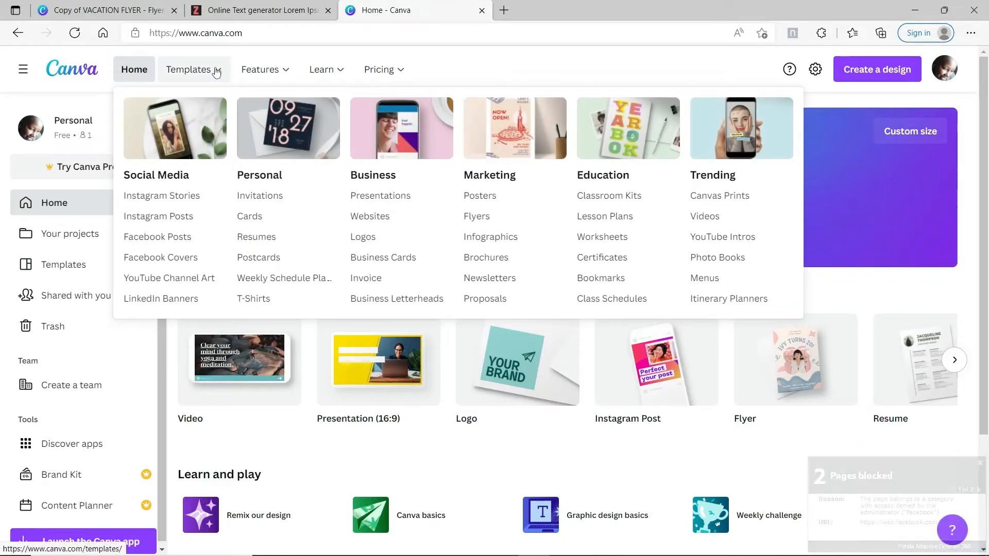
left_click(493, 224)
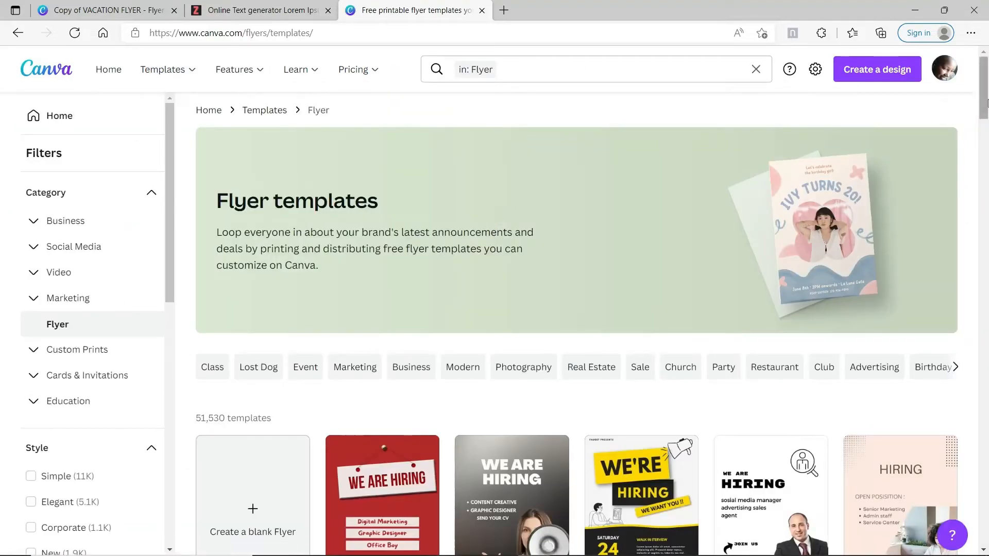
left_click_drag(987, 102, 987, 131)
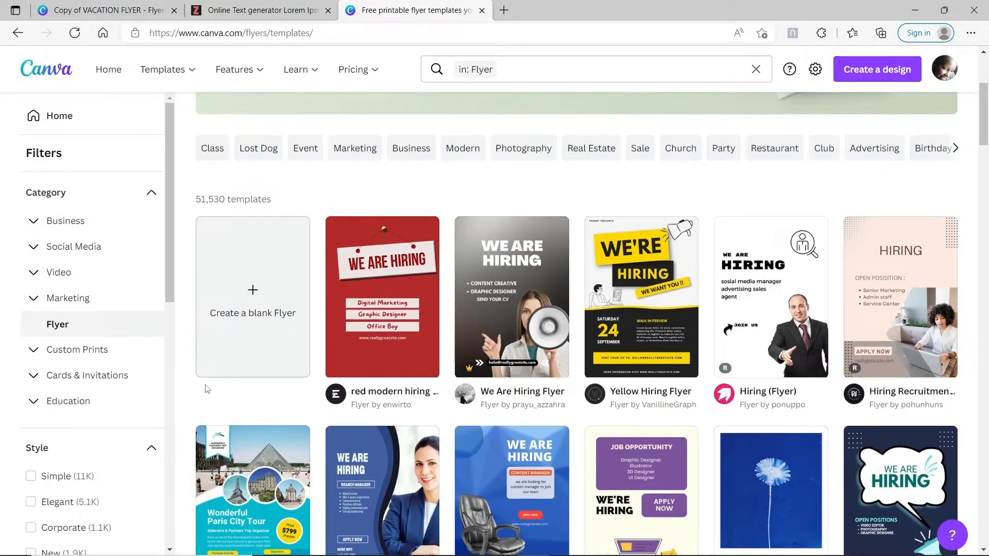
left_click(253, 290)
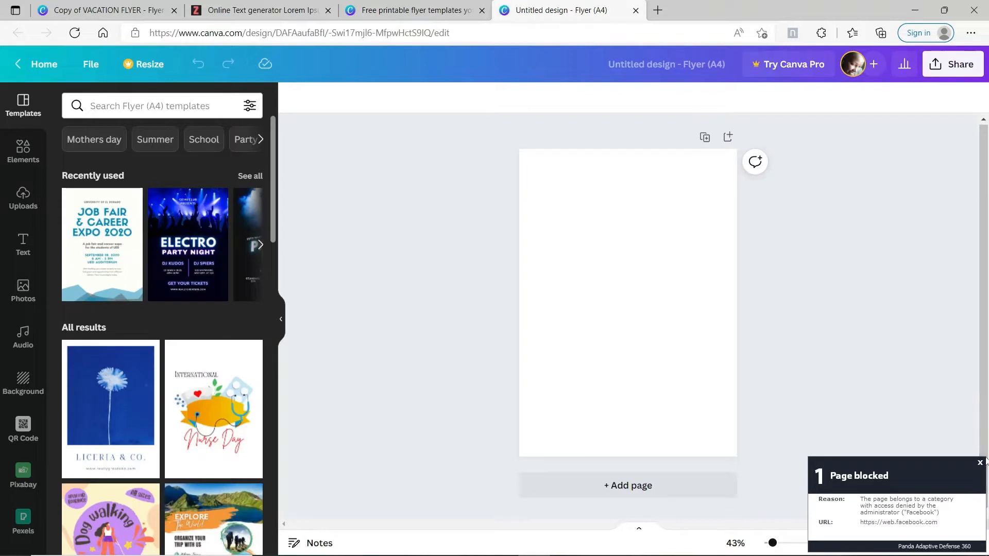
left_click(980, 462)
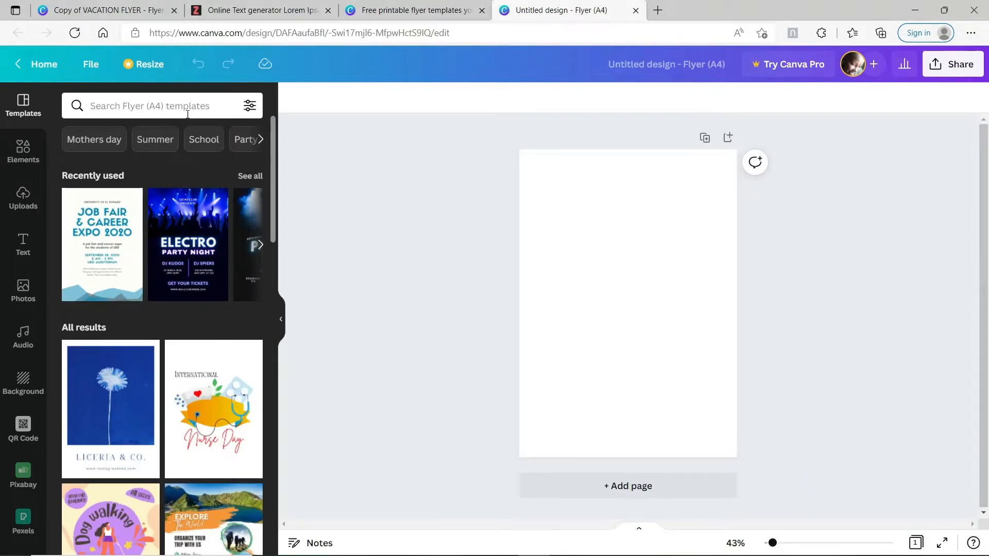
Add a subheading in the upper part of the page, centred, reading "Couples Resort Vacation".
left_click(24, 245)
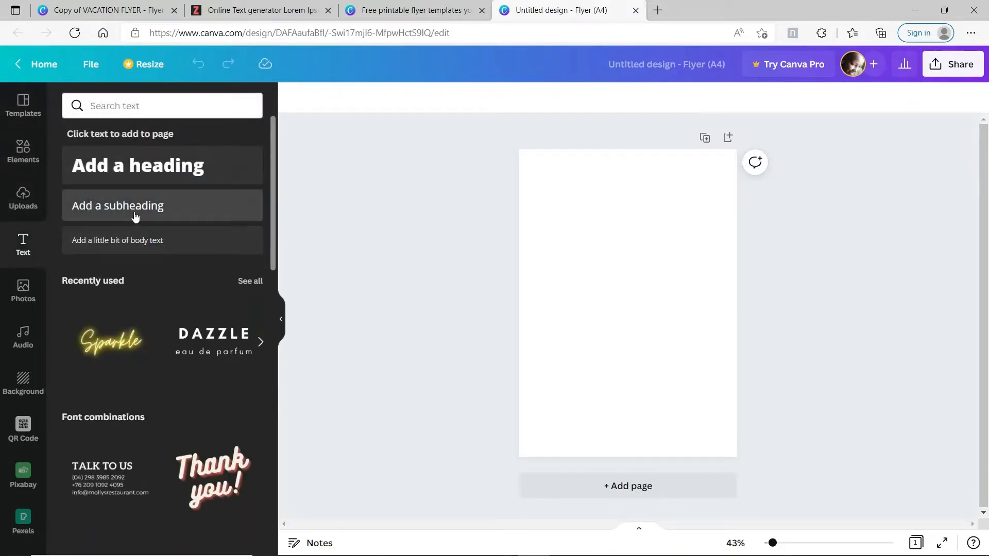
left_click(135, 216)
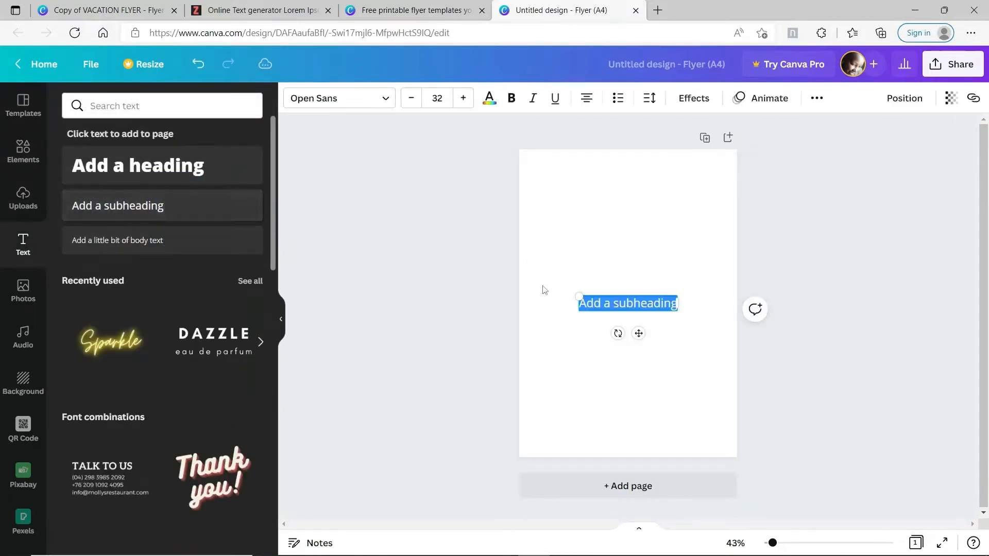
left_click_drag(638, 335, 637, 234)
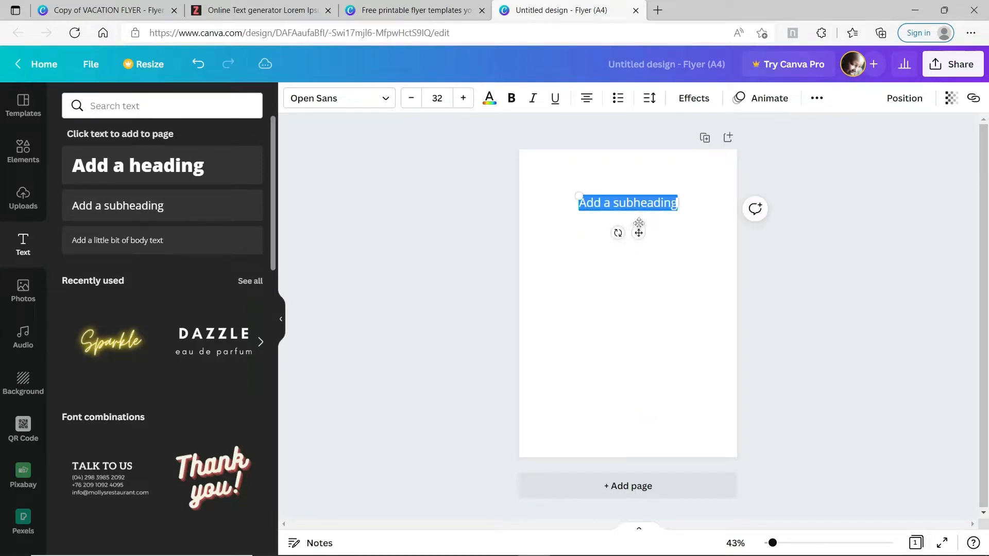
type("Couples")
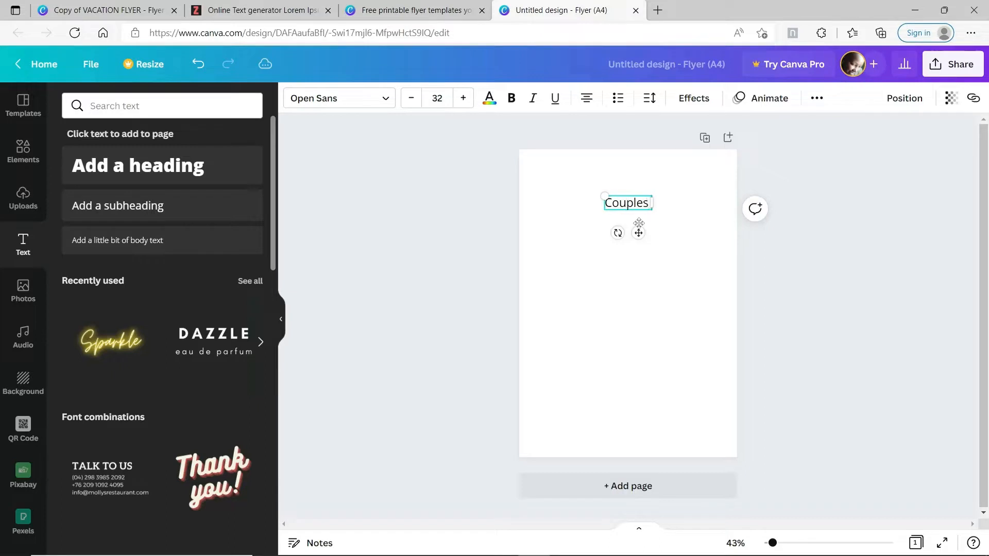
type(" Resort V")
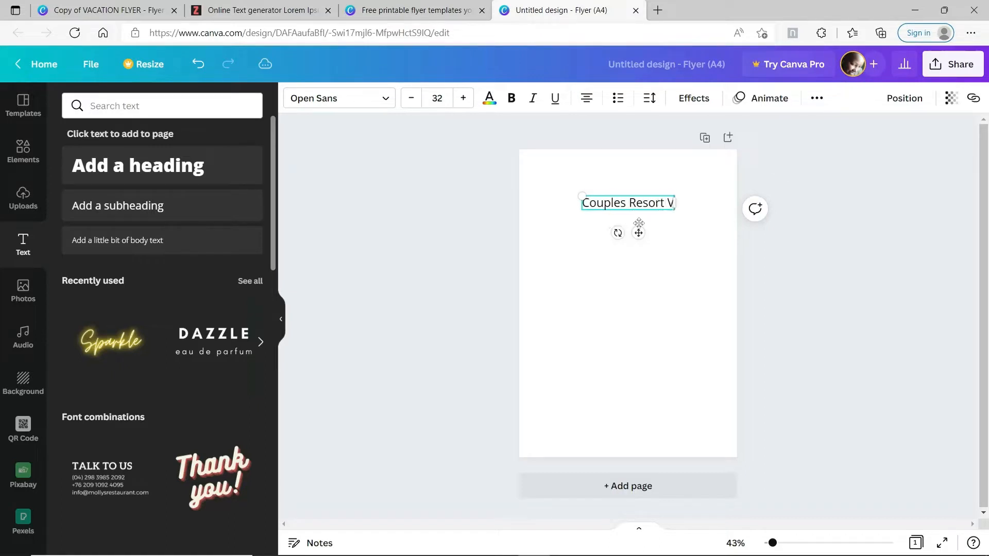
type("acation")
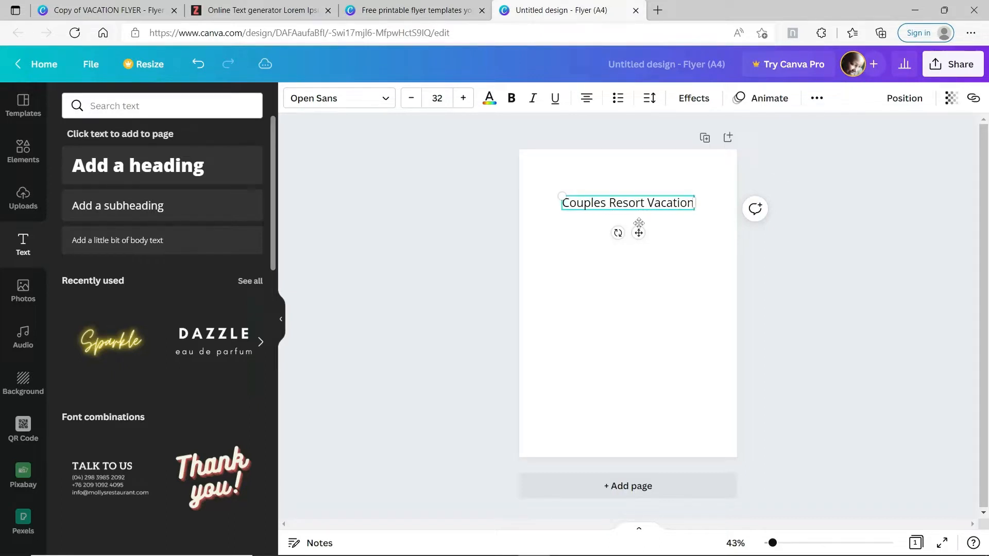
Find the Selima font and apply it to the "Couples Resort Vacation" text.
left_click(386, 107)
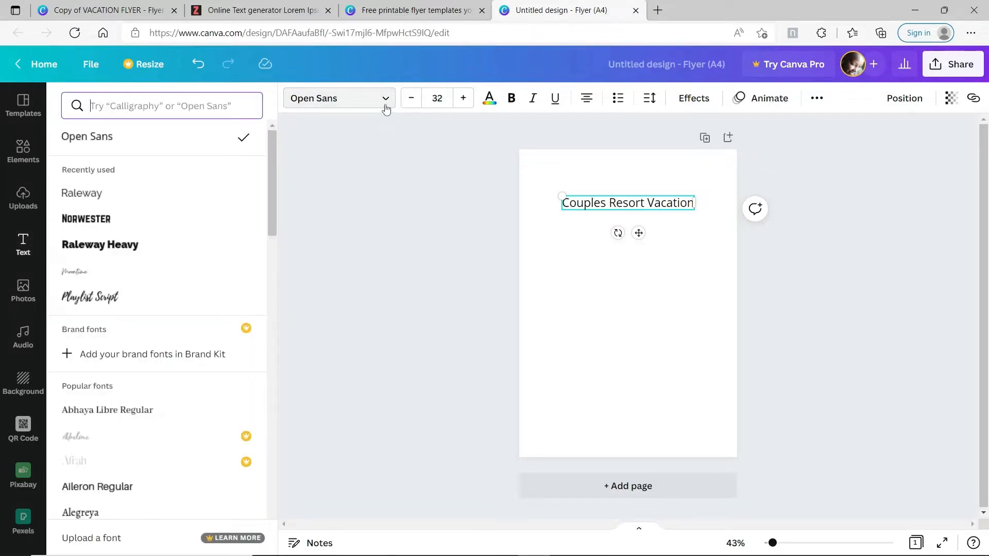
type("s")
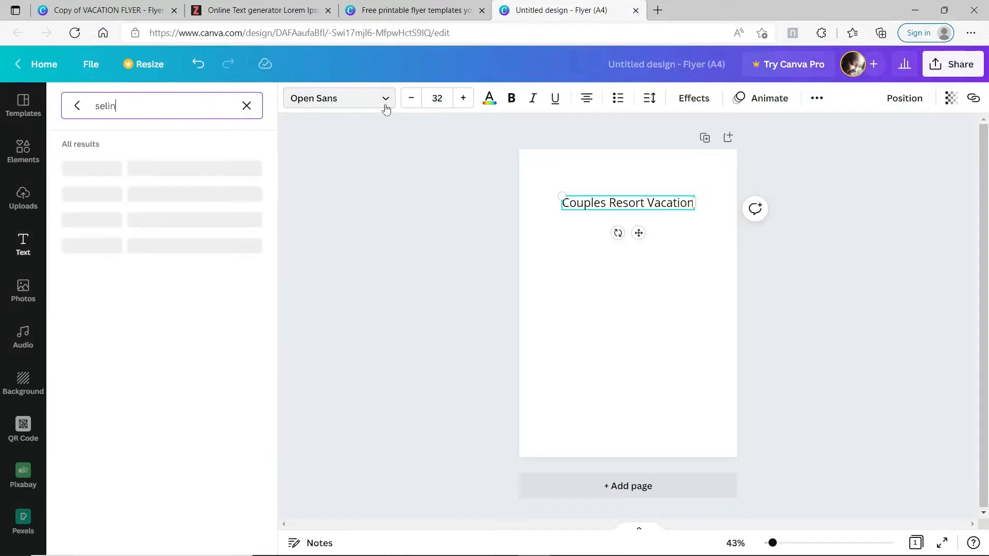
type("elin")
key("BackSpace")
type("ma")
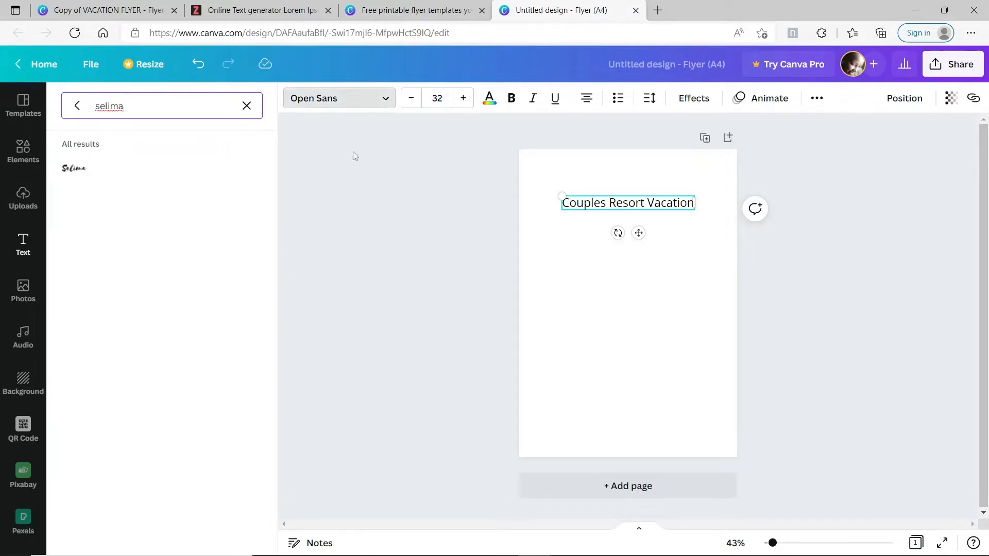
left_click(98, 174)
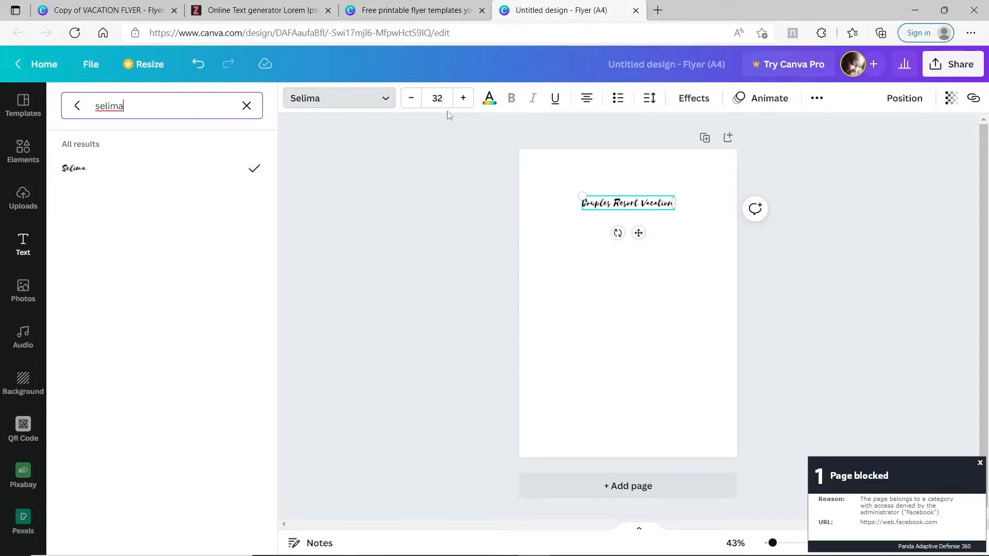
Set the font size of the "Couples Resort Vacation" title to 63.1.
left_click(436, 98)
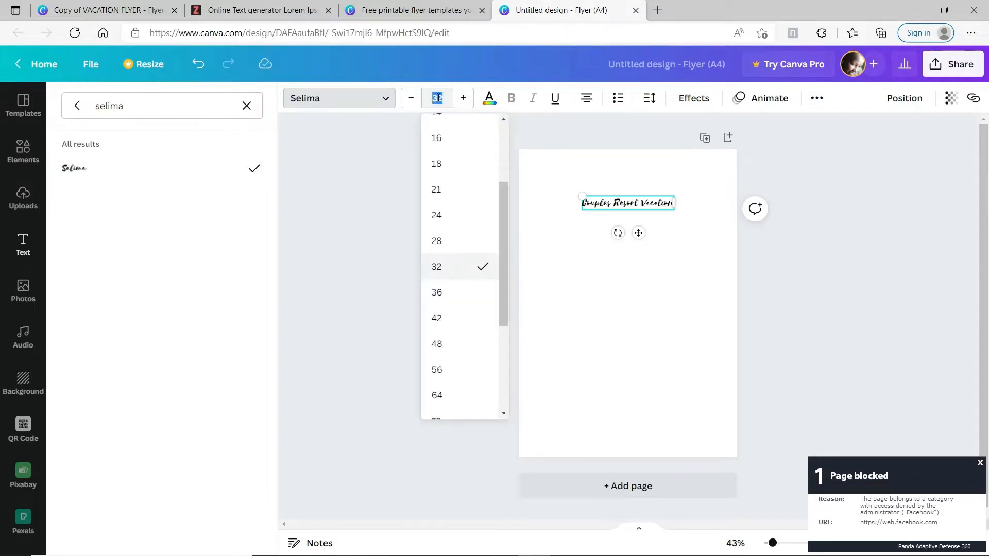
type("63")
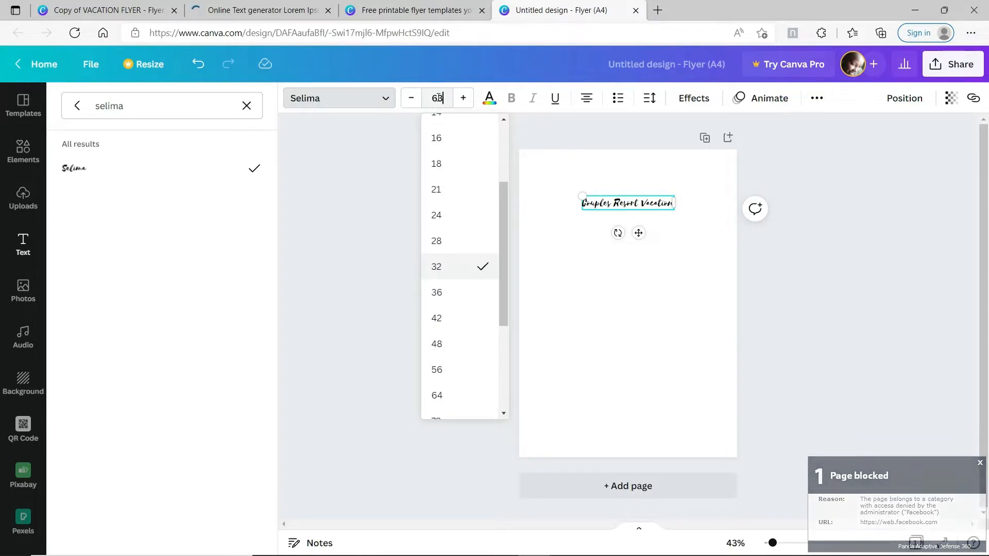
type(".1")
key("Return")
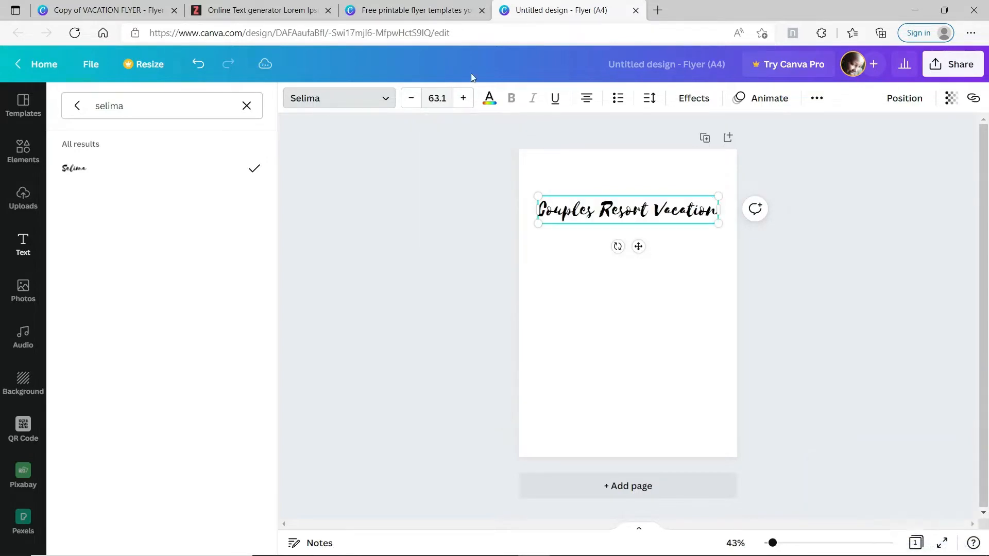
Give the title the custom colour #D8B97B and move it up to the page's upper margin, centred horizontally.
left_click(490, 101)
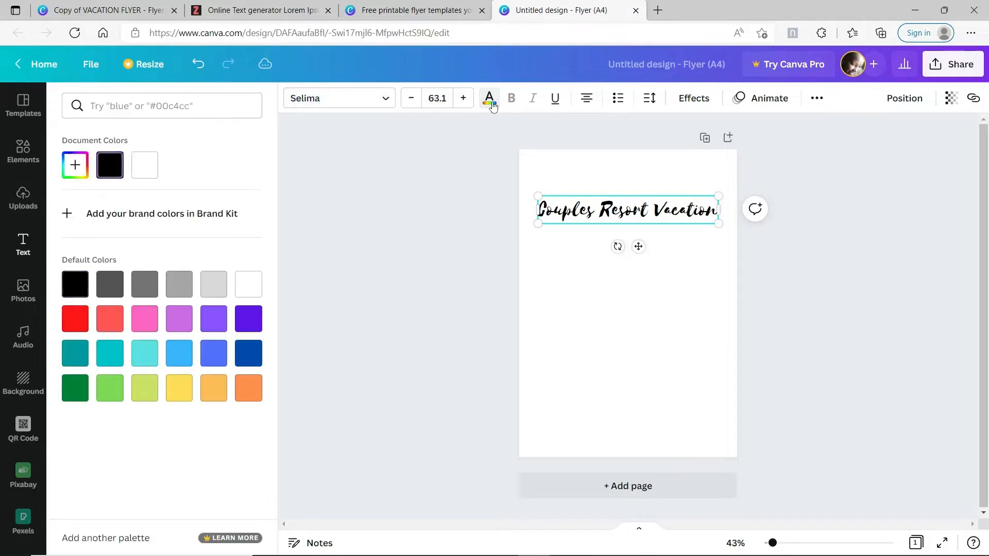
left_click(75, 166)
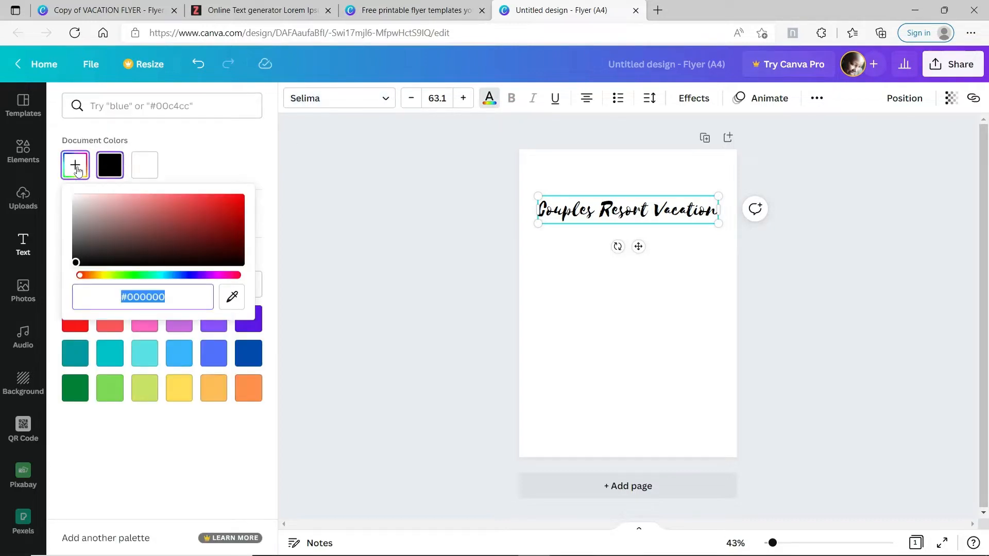
type("#D")
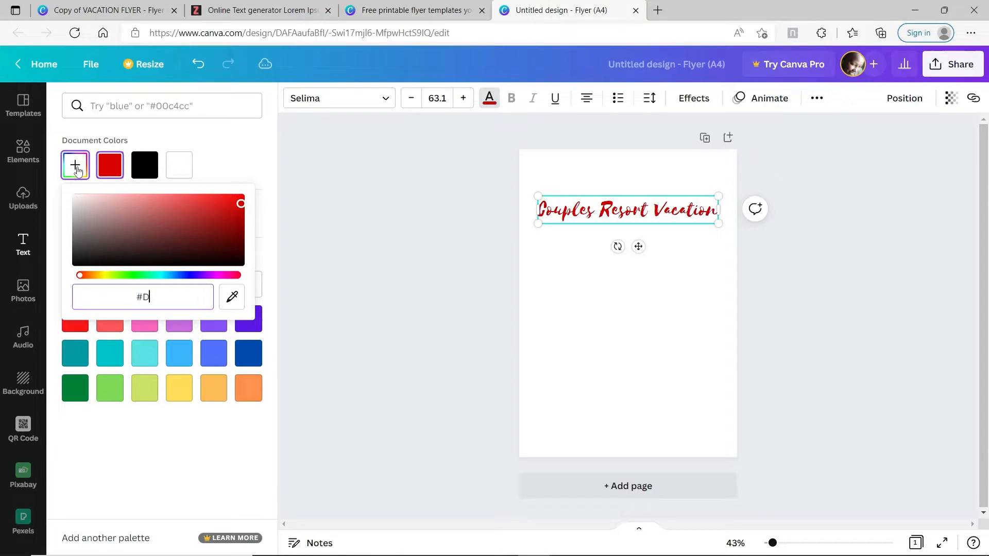
type("8")
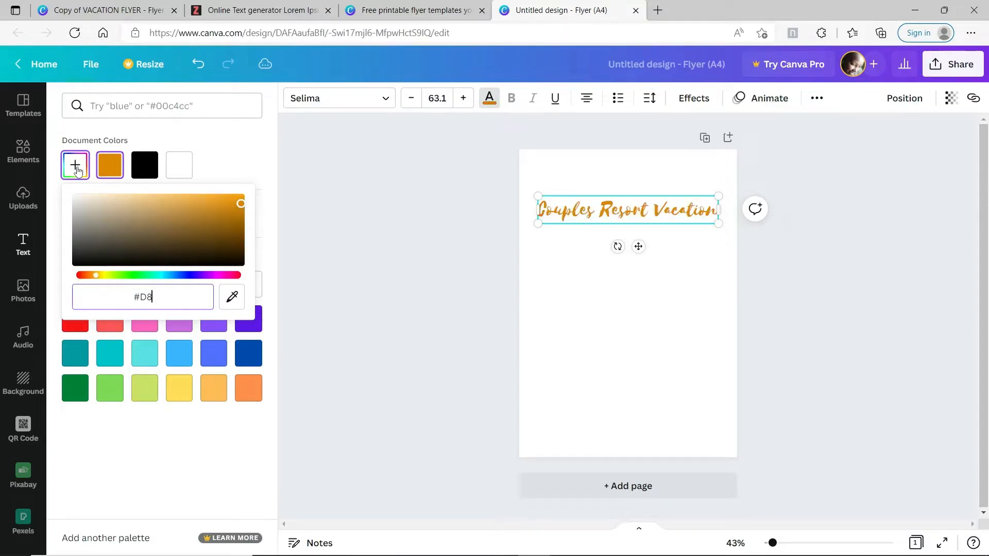
type("B")
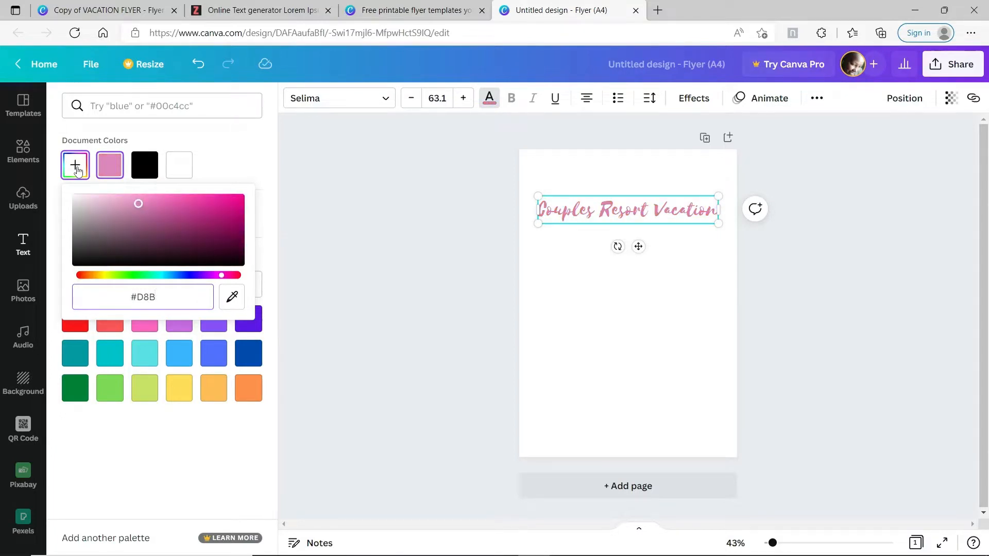
type("97B")
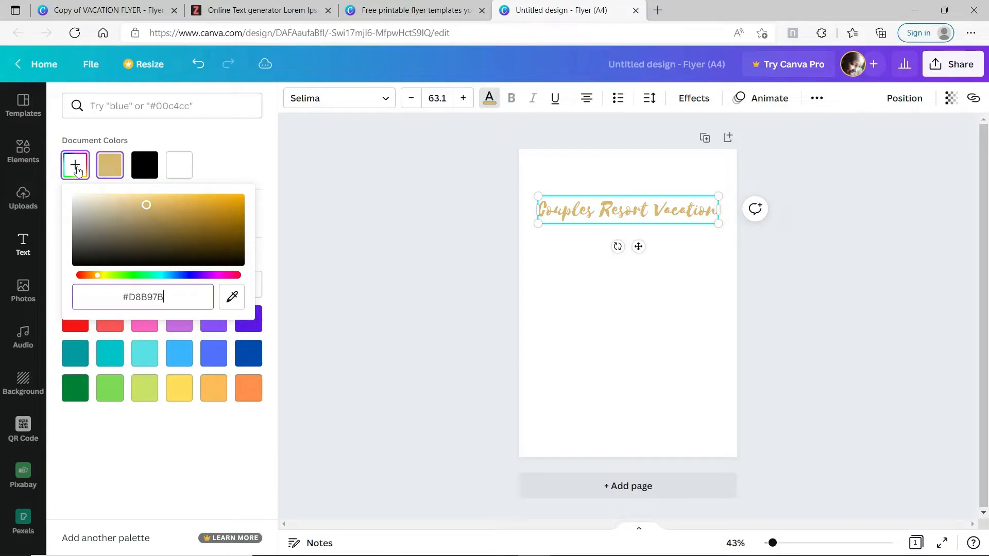
left_click(76, 168)
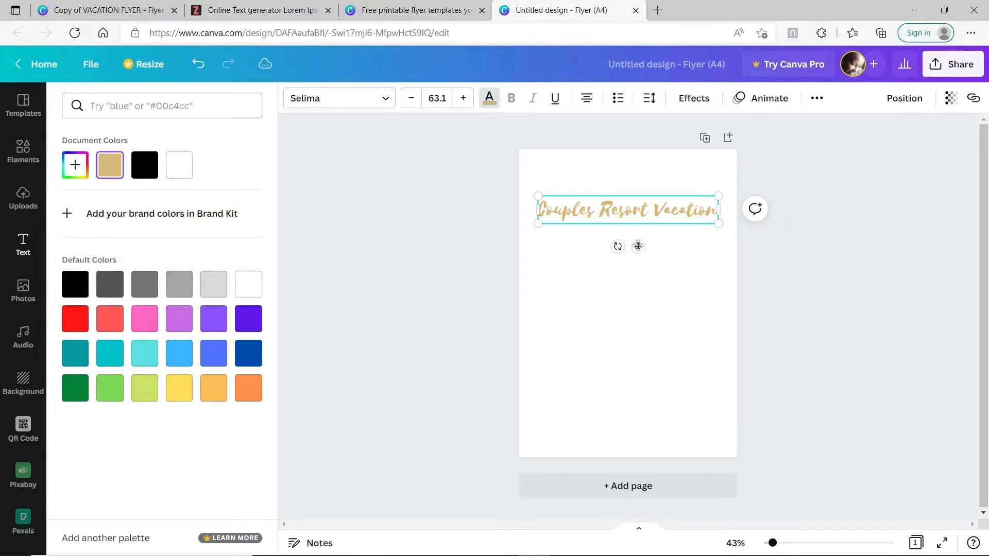
left_click_drag(638, 245, 638, 224)
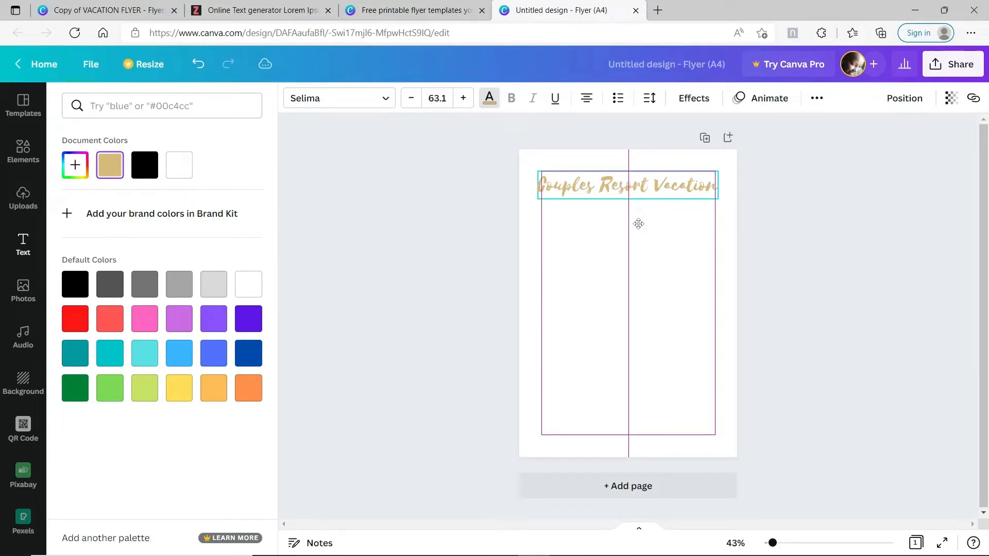
left_click_drag(638, 224, 638, 222)
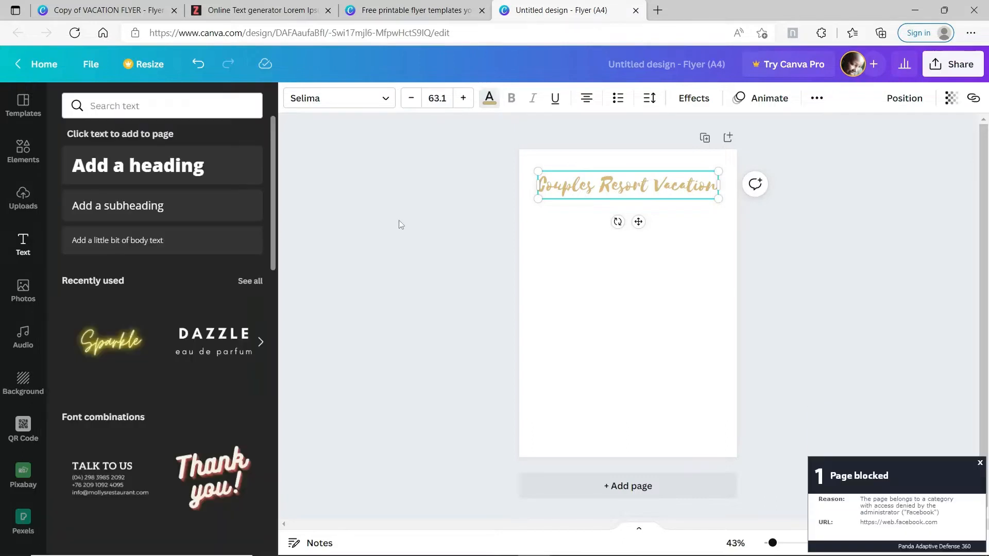
Add a second subheading and place it just below the "Couples Resort Vacation" title.
left_click(128, 216)
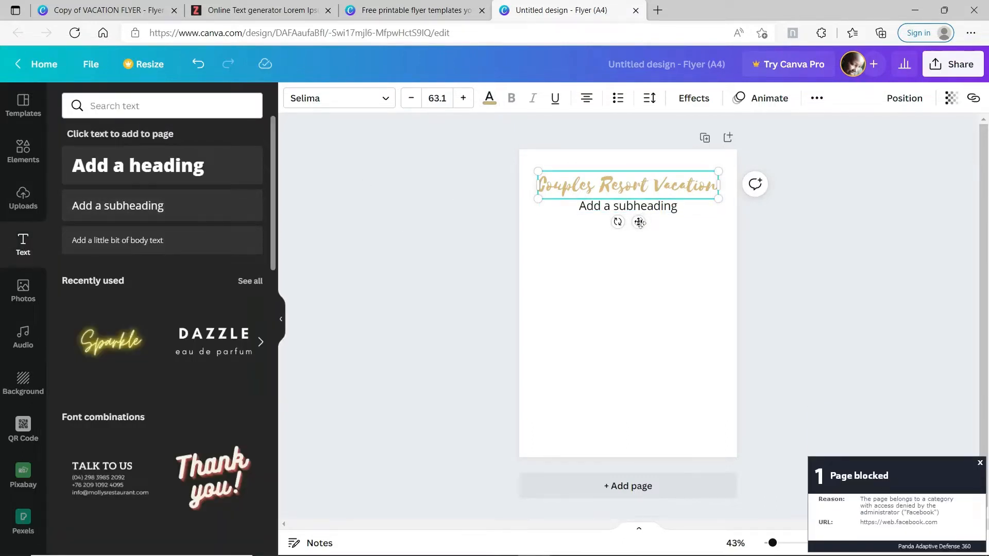
mouse_move(638, 222)
left_mouse_down()
mouse_move(636, 229)
mouse_move(637, 215)
mouse_move(656, 219)
left_mouse_up()
left_click(661, 208)
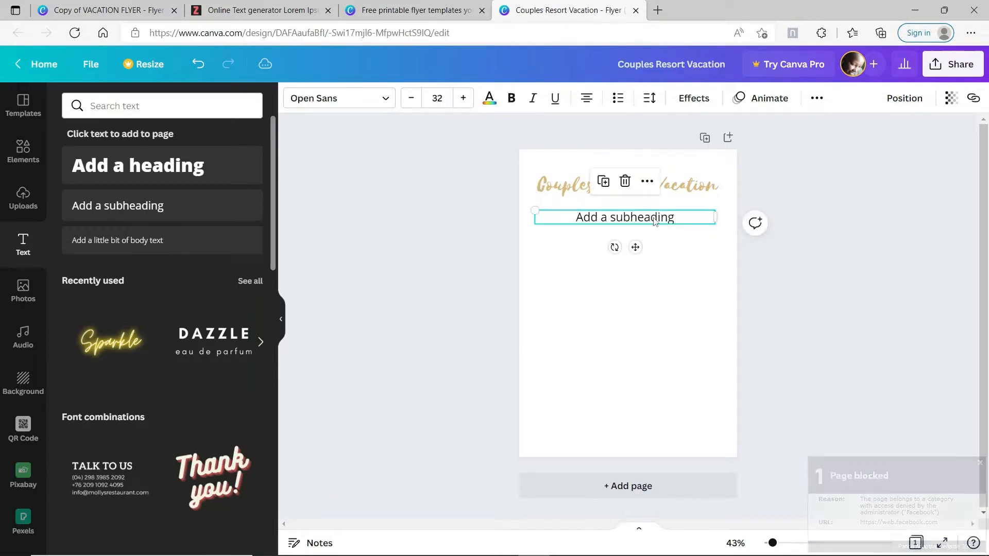
Replace the subheading placeholder with "Be the first 50% to book an appointment & Receive 50% OFF DISCOUNT".
double_click(653, 218)
triple_click(654, 218)
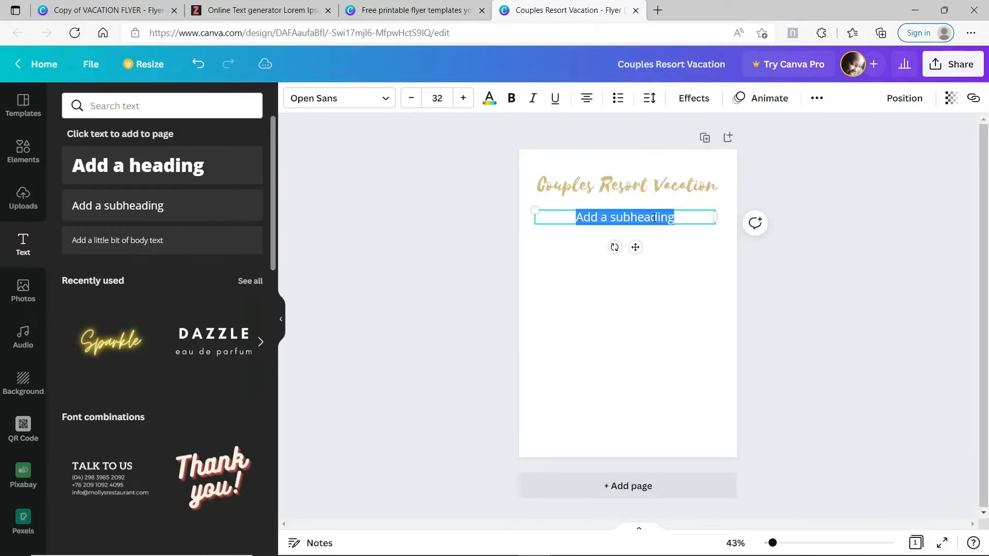
type("Be the ")
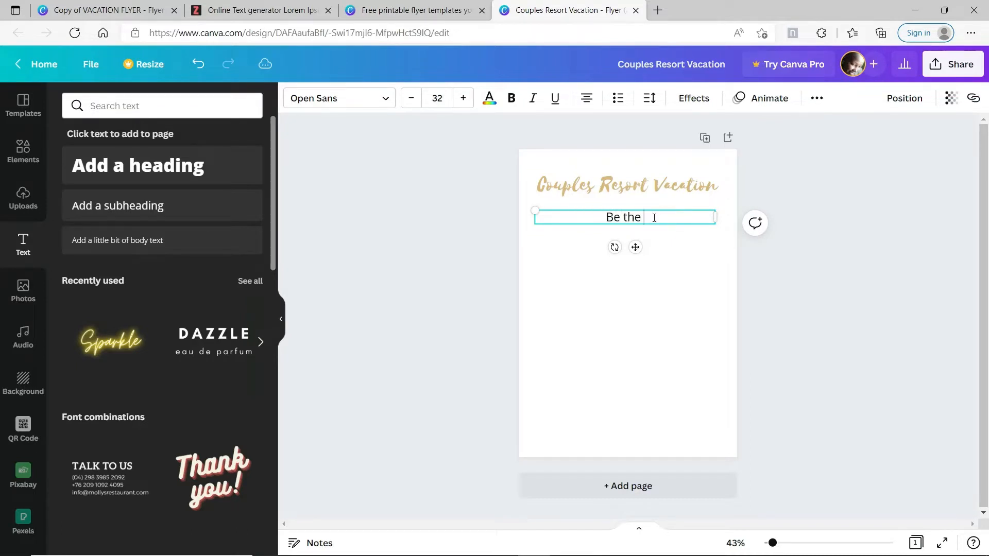
type("first 50% ")
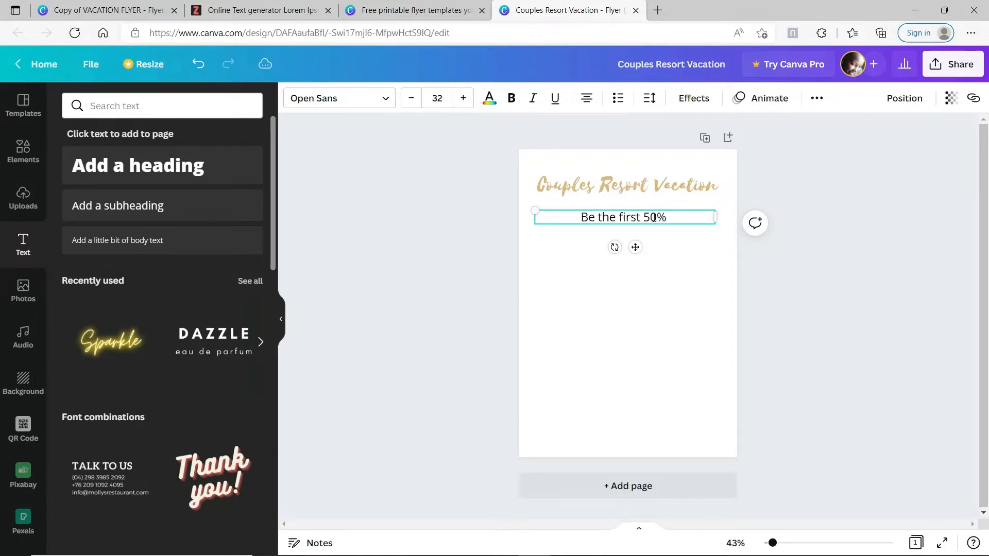
type("to ")
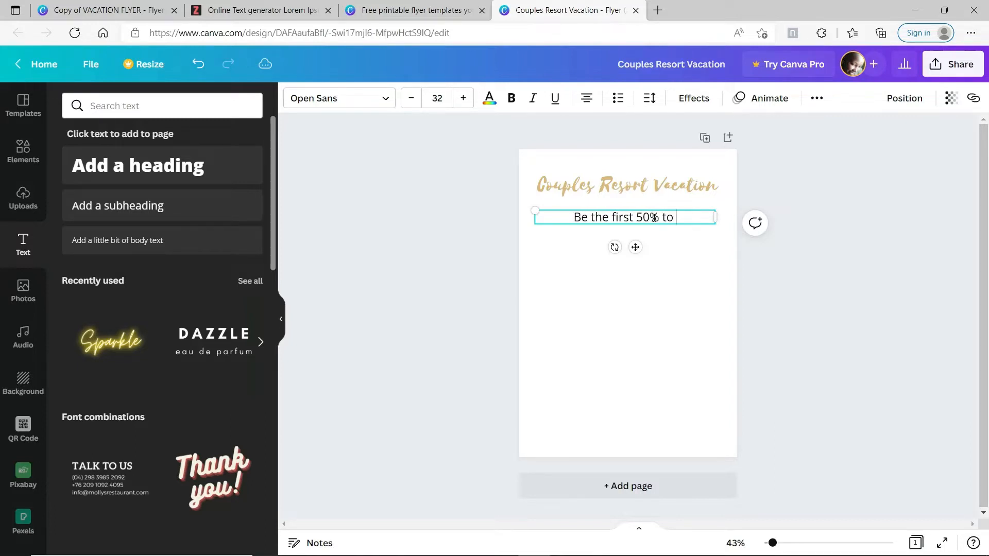
type("book ")
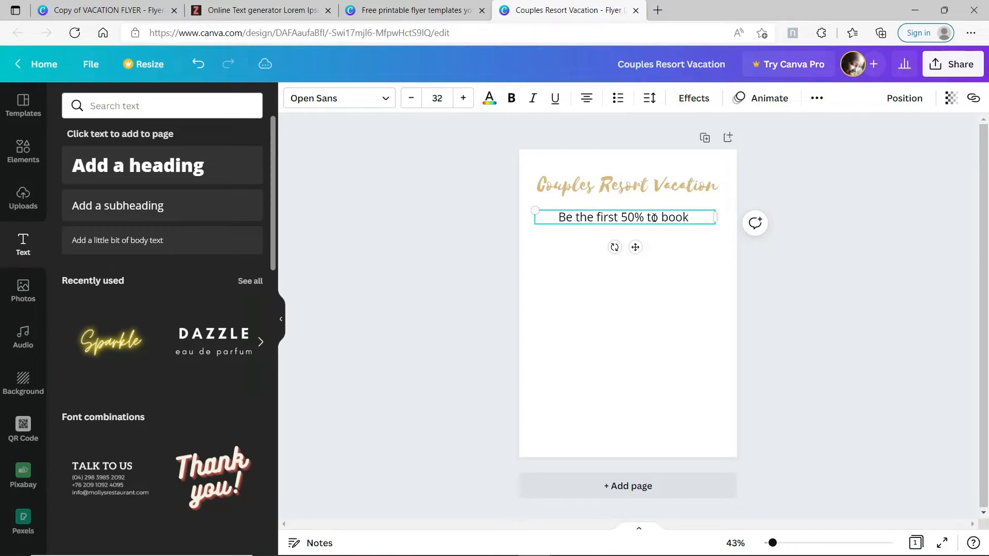
type("an appoint")
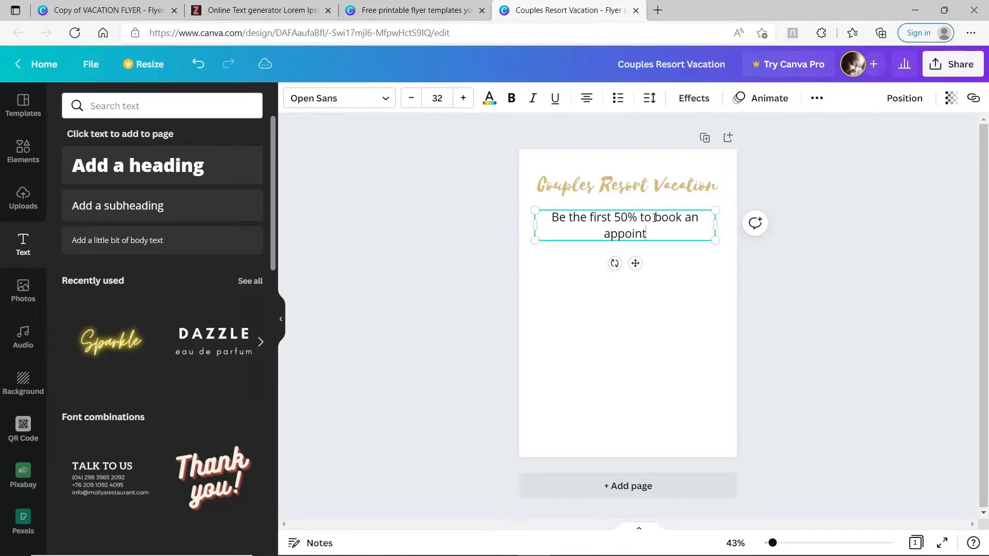
type("ment")
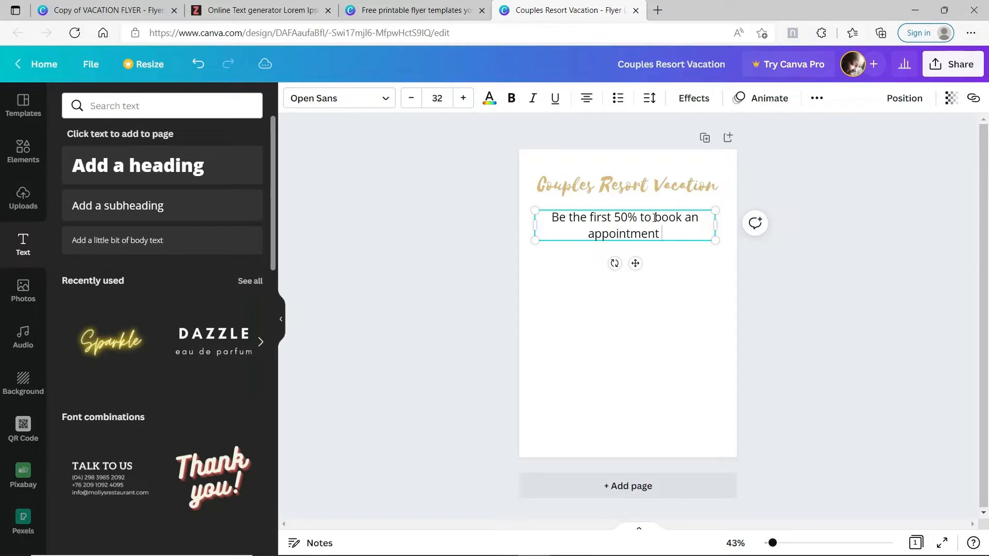
type(" & Receive ")
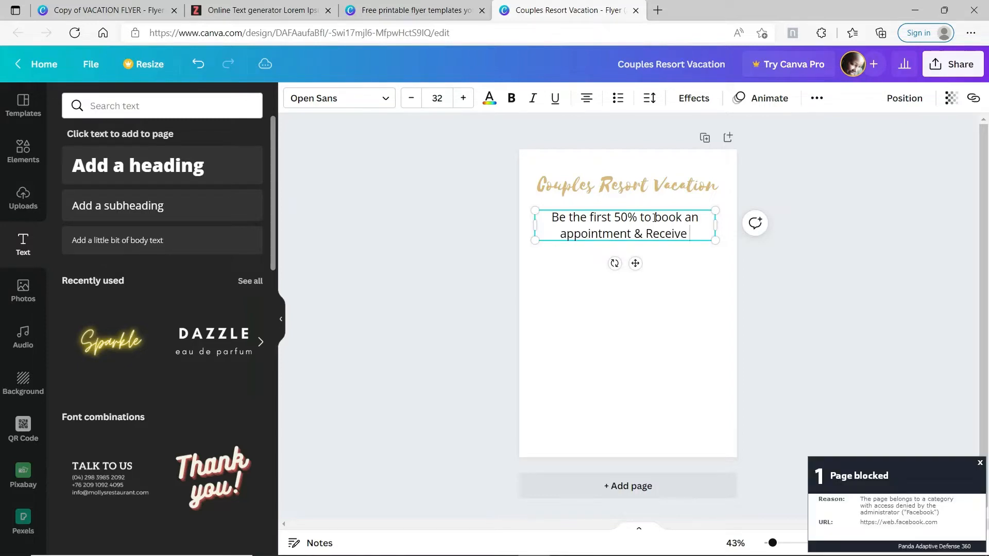
type("5")
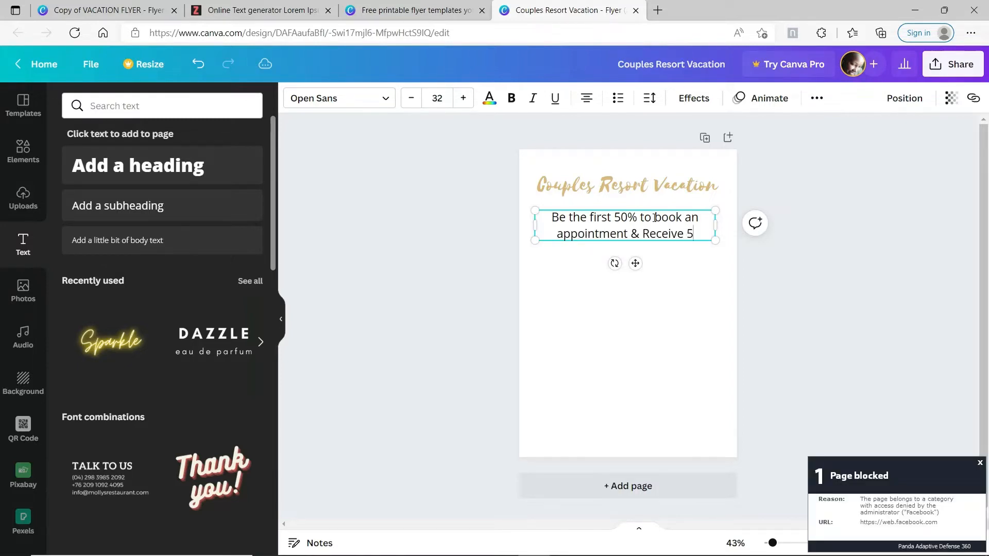
type("0% OFF")
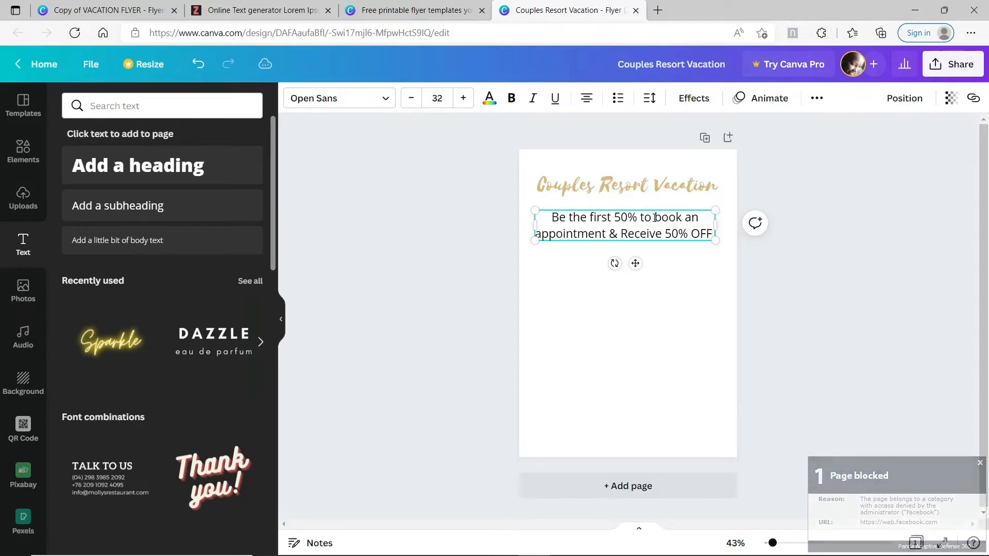
type(" DI")
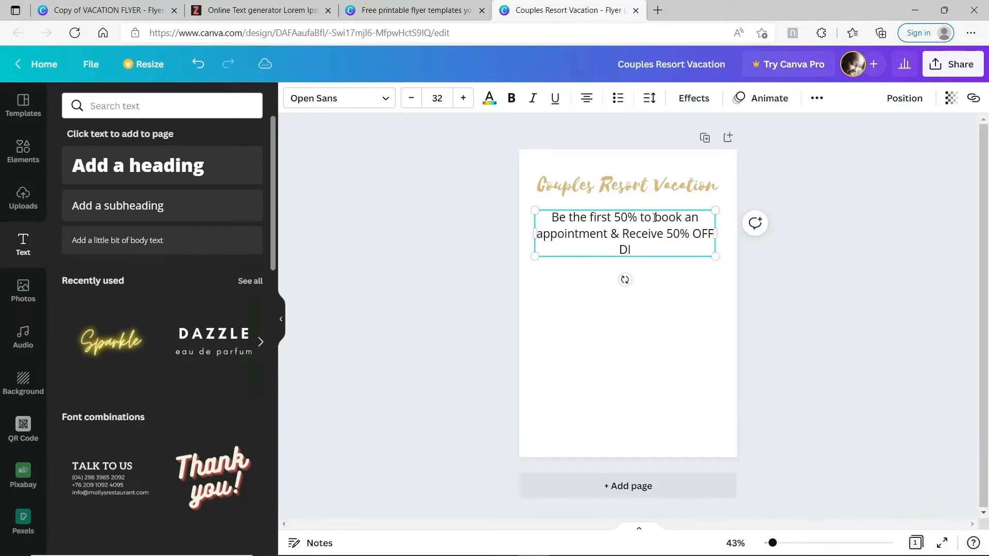
type("SCOUNT")
Remove the percent sign after "first 50" in the offer text so it reads "Be the first 50 to book an appointment".
left_click(639, 218)
key("BackSpace")
key("BackSpace")
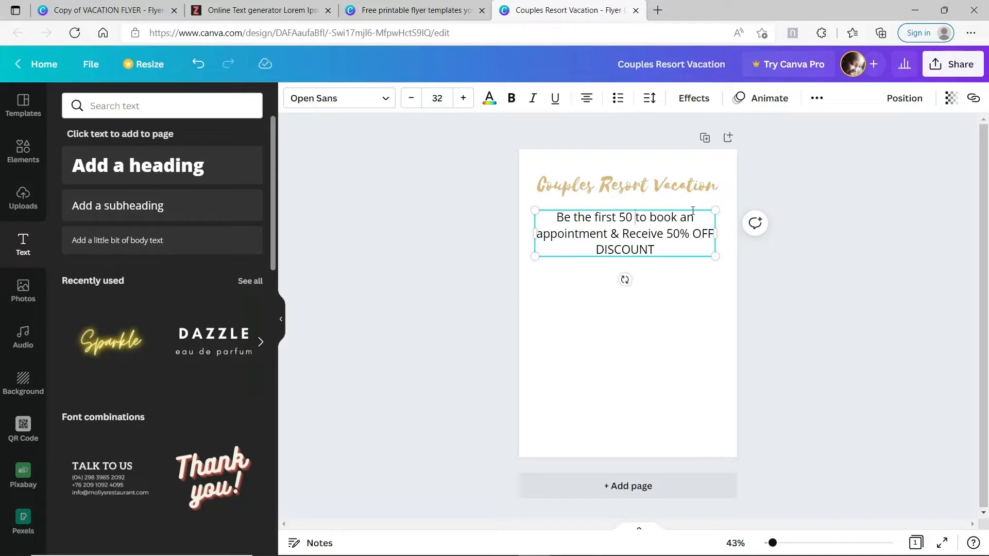
left_click(686, 312)
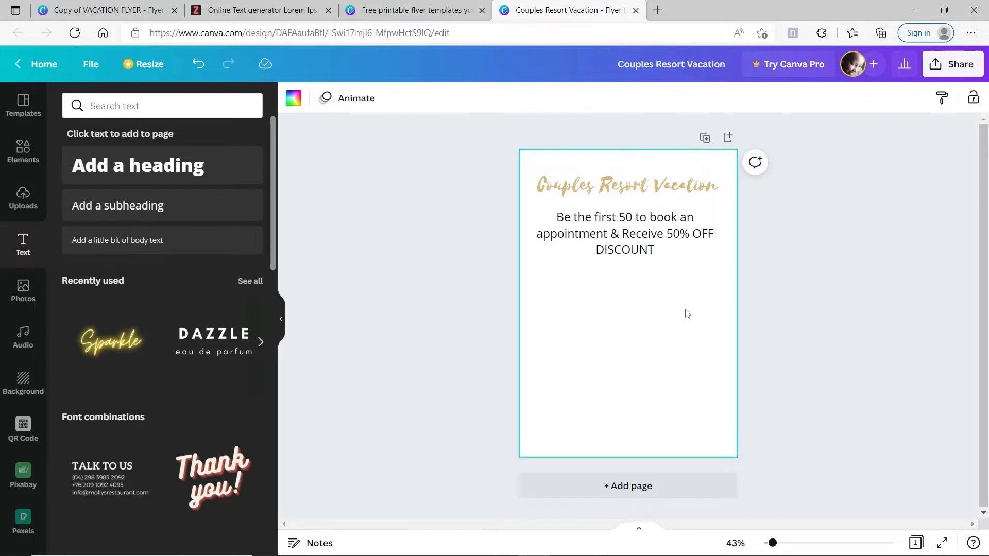
Apply the Raleway font to the offer text below the title.
left_click(676, 246)
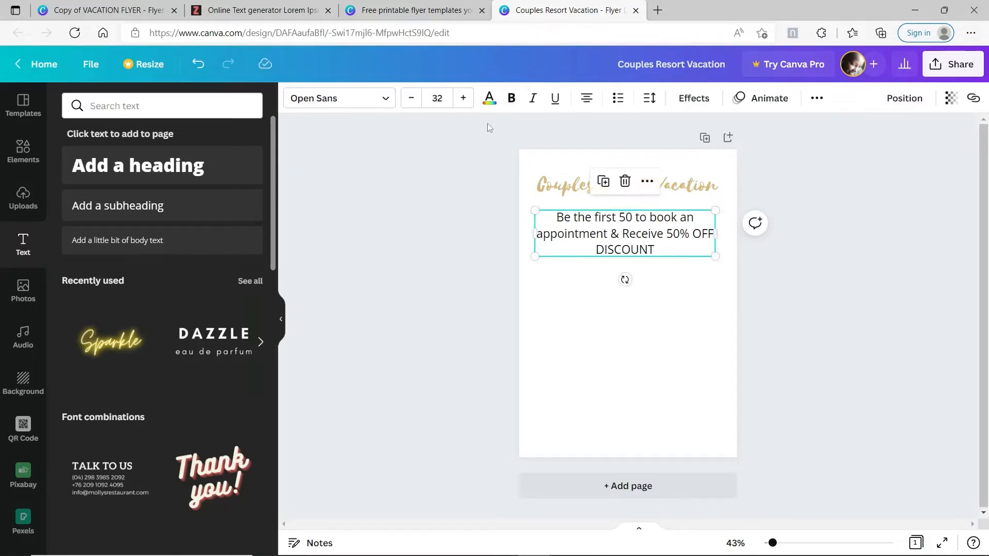
left_click(388, 98)
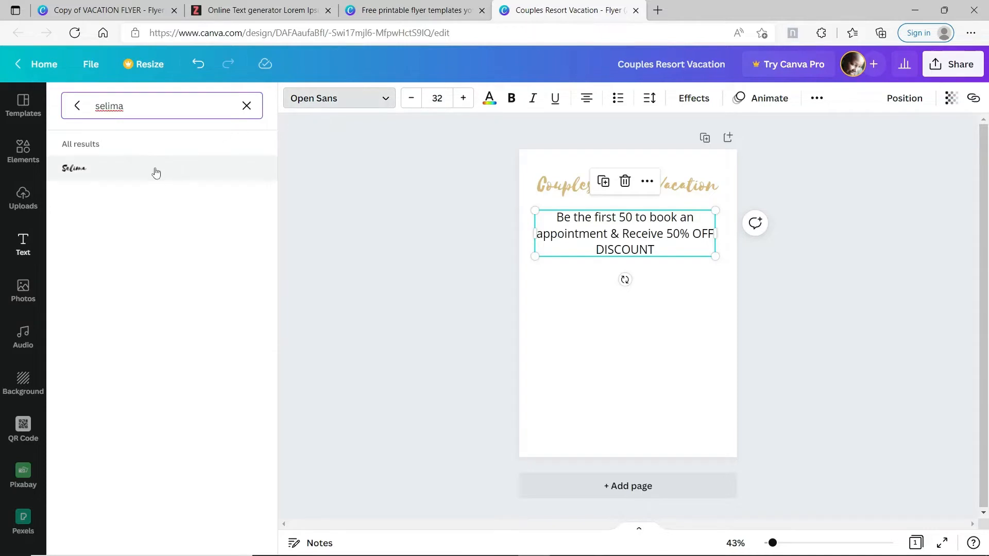
left_click(77, 106)
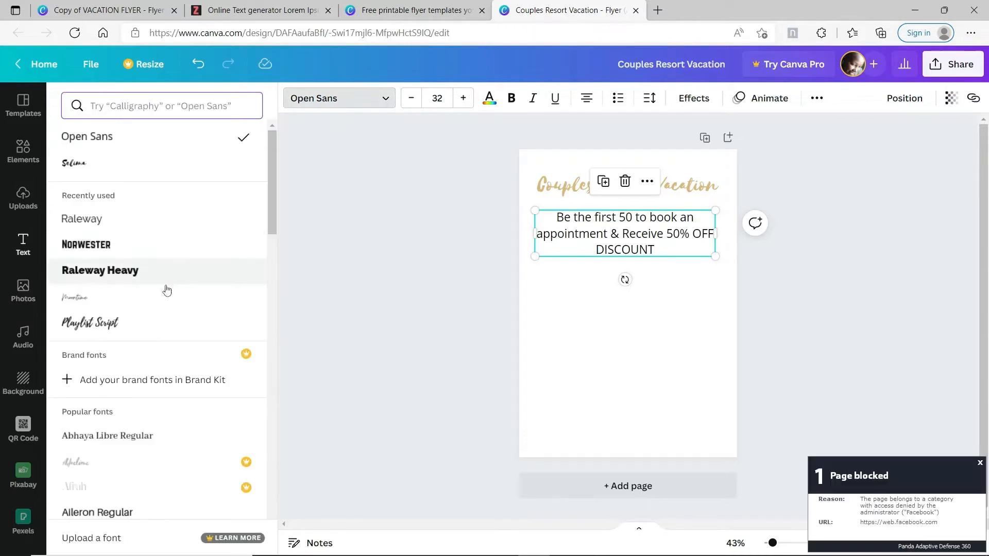
left_click(117, 226)
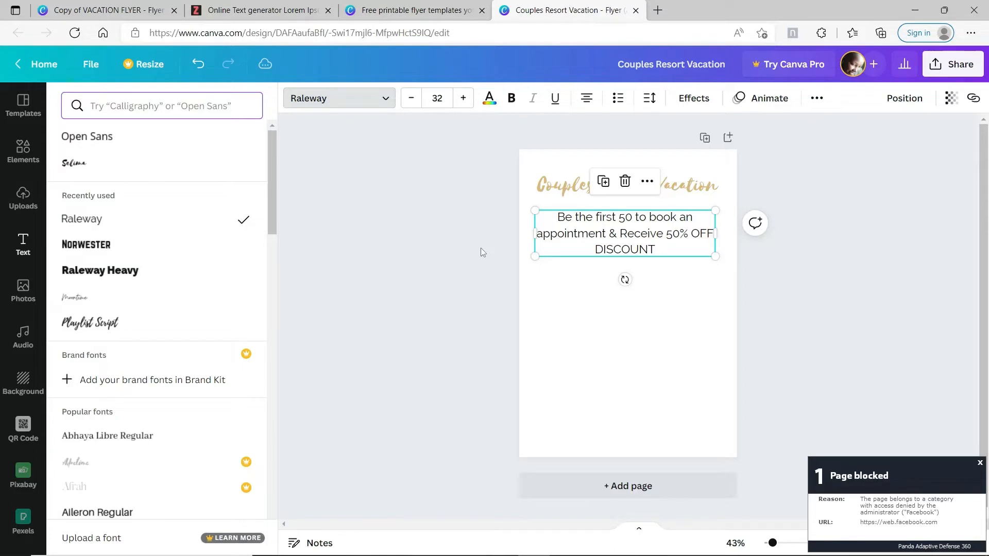
Set the font size of the offer text to 16.5.
left_click(447, 98)
key("BackSpace")
key("BackSpace")
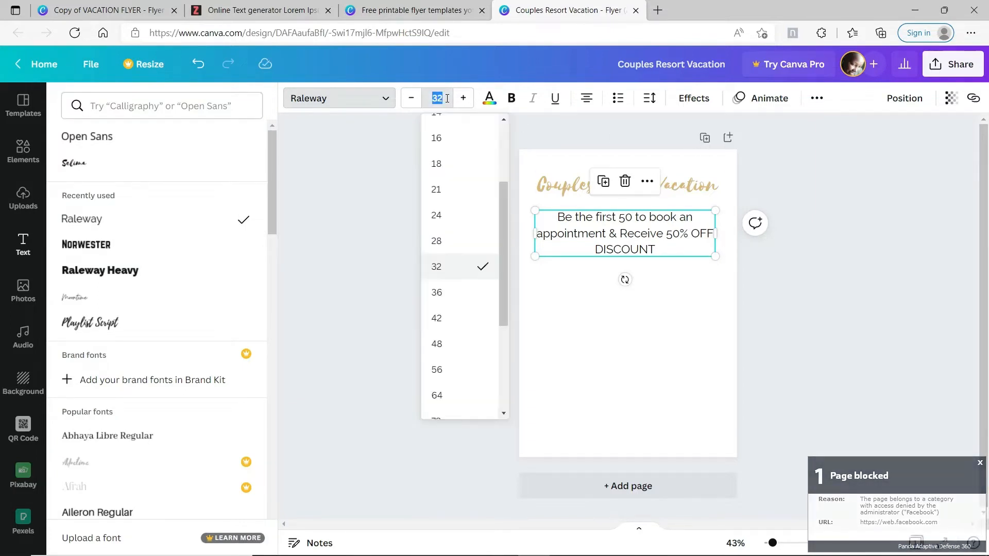
type("16.5")
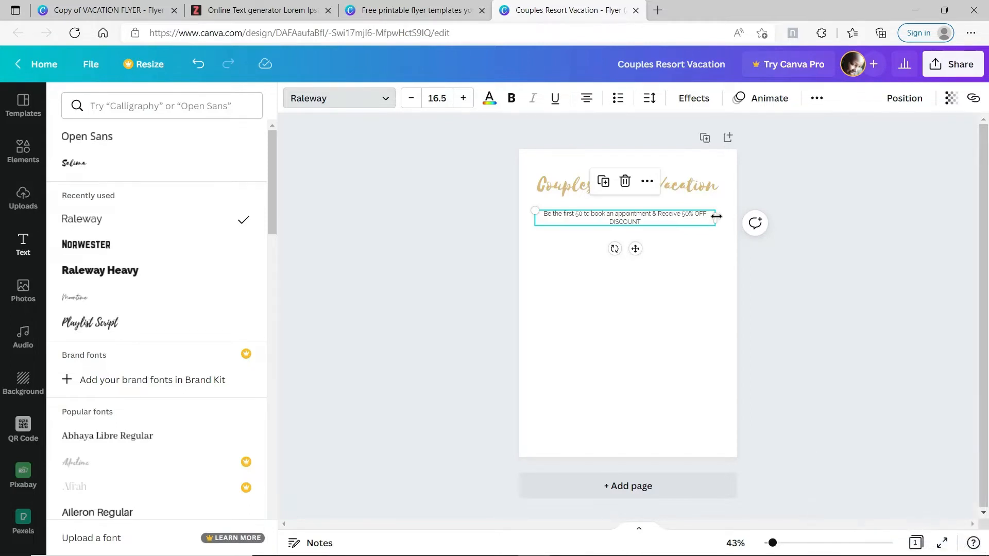
Narrow the offer text box and break it into three lines with "&" alone in the middle, centred under the title.
left_click_drag(716, 217, 664, 221)
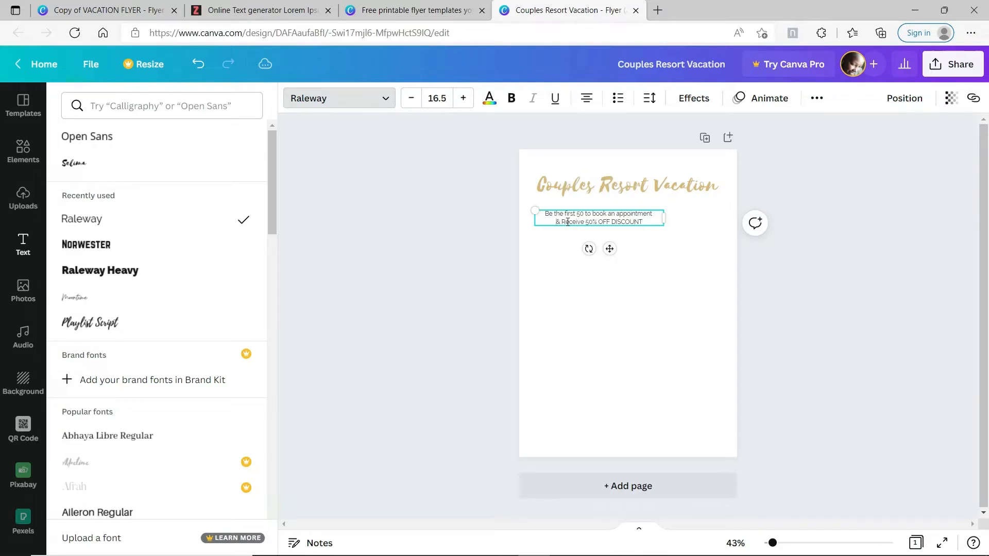
key("Return")
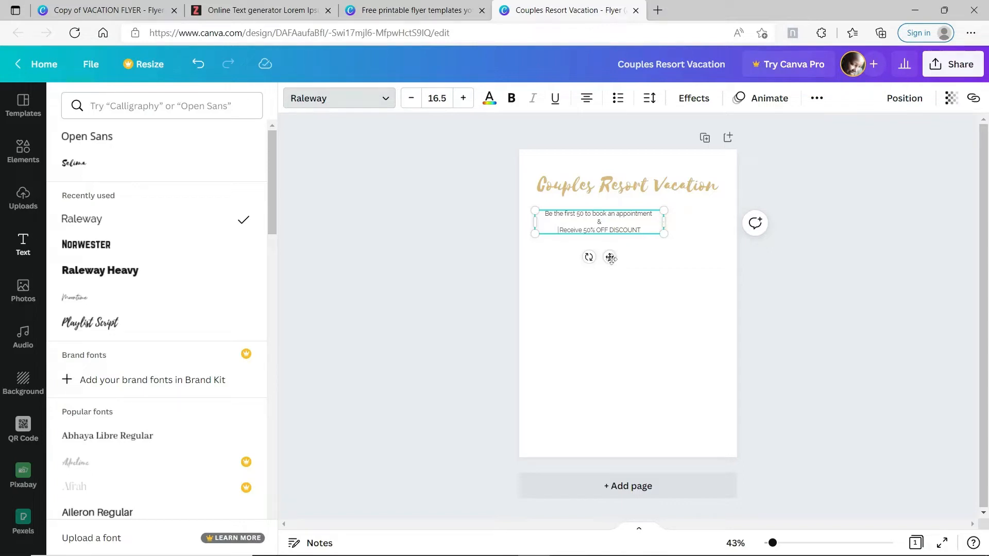
left_click_drag(609, 257, 639, 260)
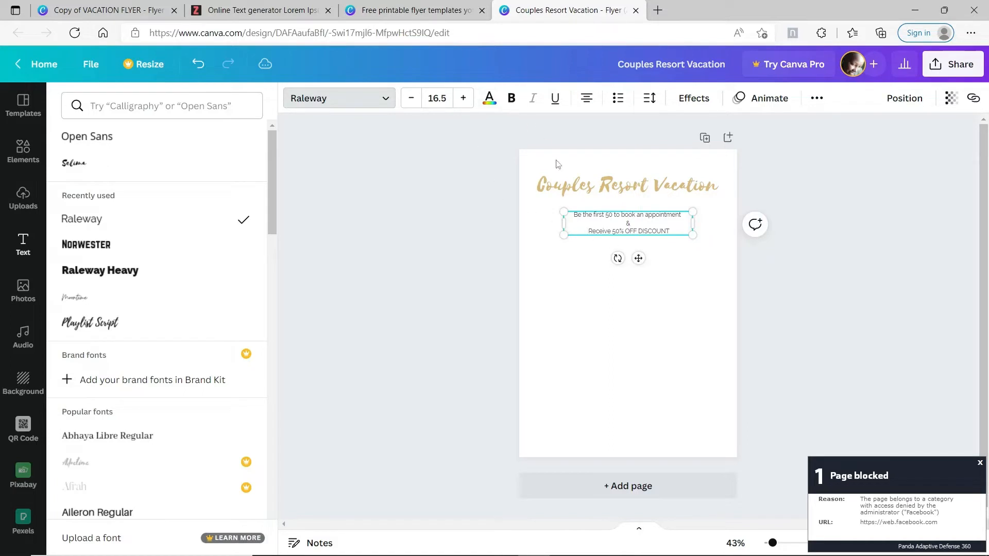
Make all three lines of the offer text bold, keeping the text black.
key("ctrl+a")
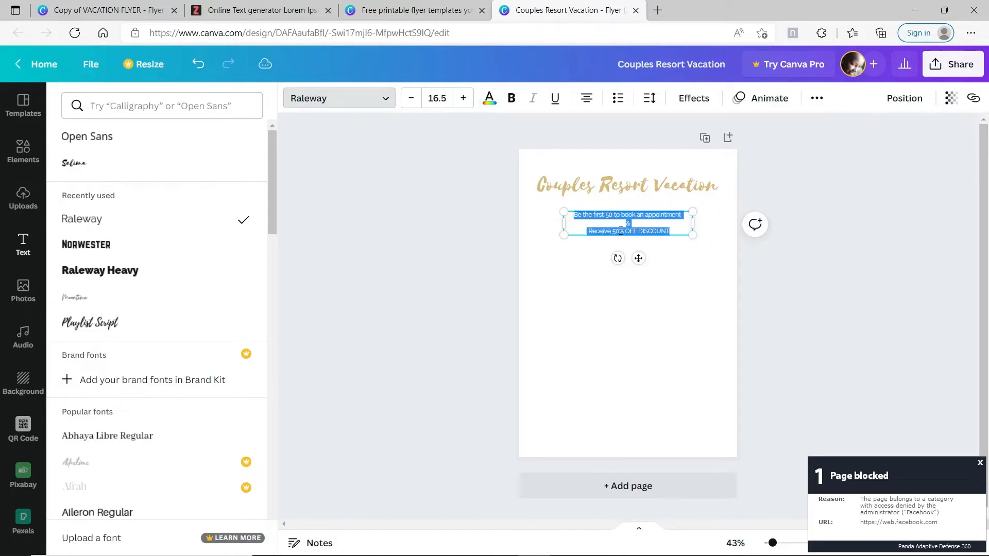
left_click(512, 100)
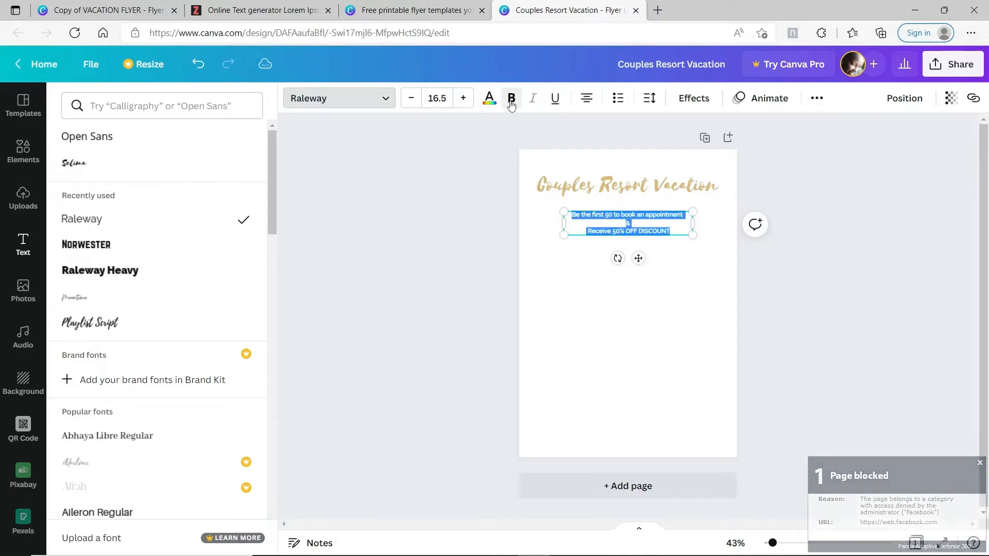
left_click(488, 102)
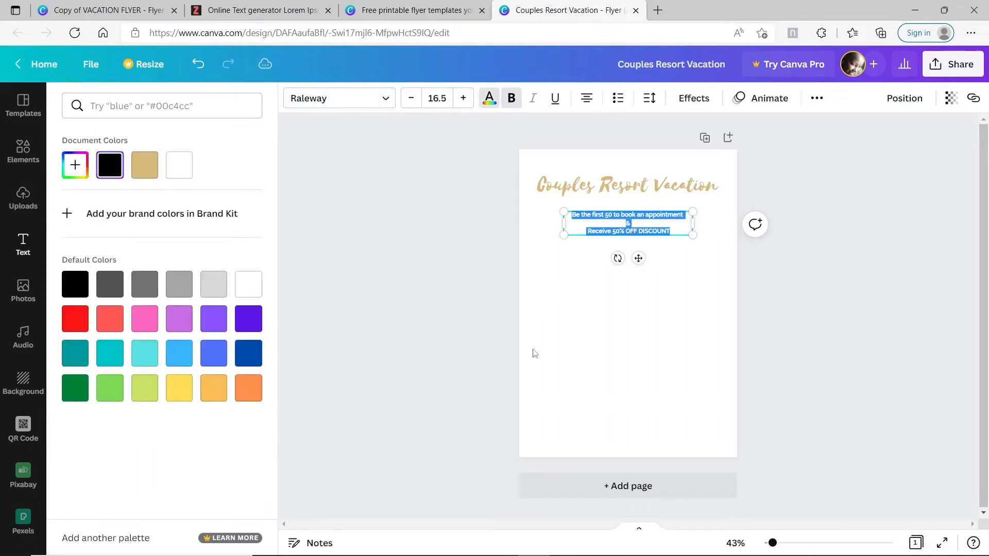
left_click(577, 355)
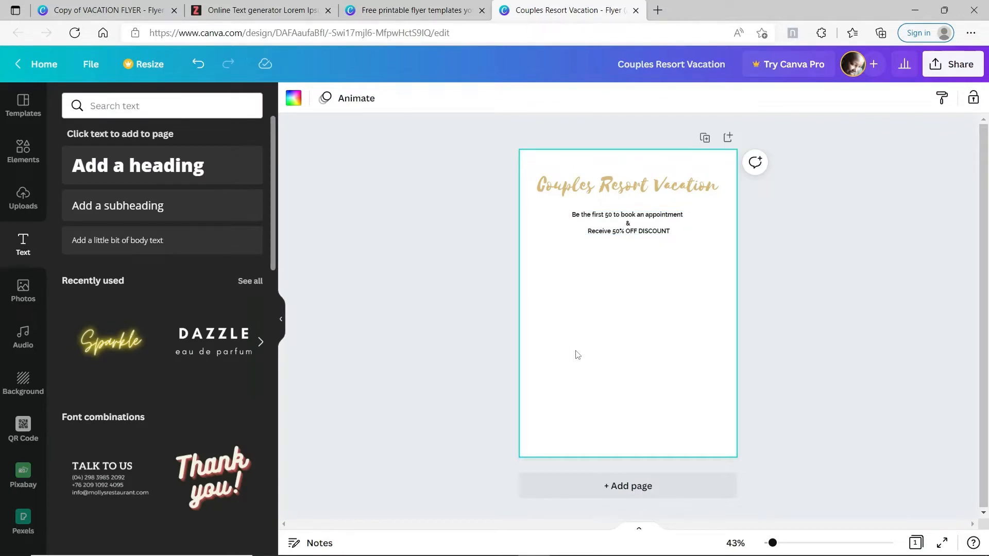
Shift the offer text down and split the title into two lines, "Couples Resort" above "Vacation".
left_click(675, 198)
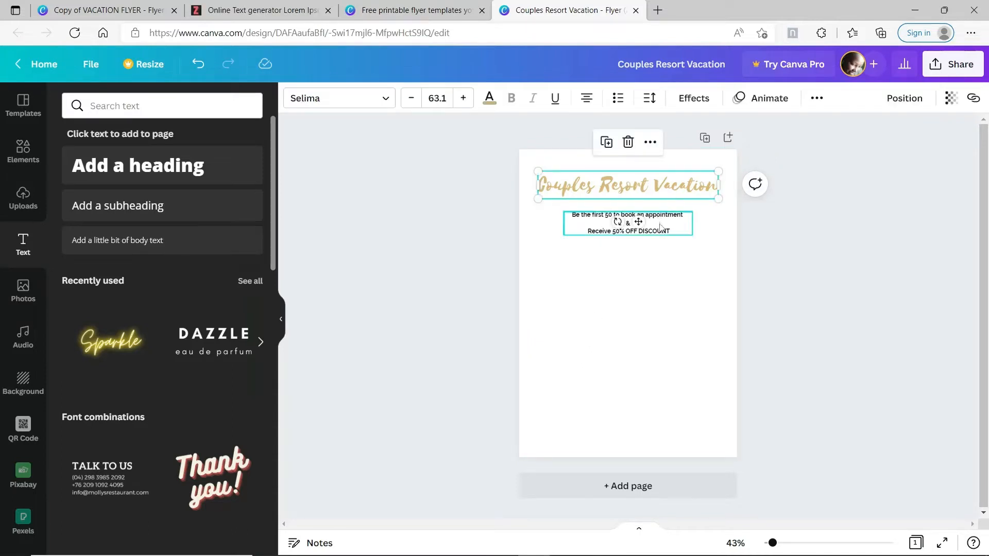
left_click_drag(660, 225, 660, 241)
left_click(668, 189)
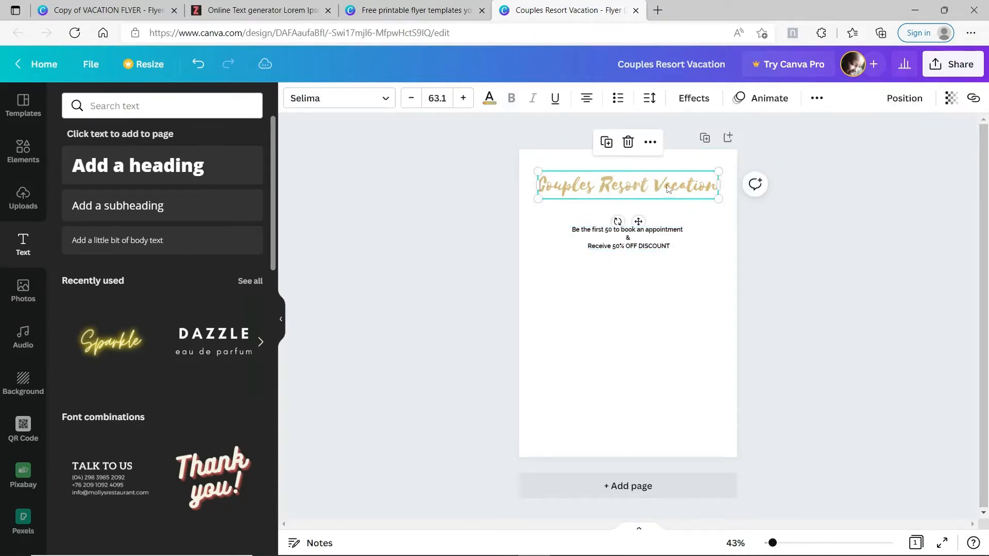
double_click(653, 186)
left_click(654, 184)
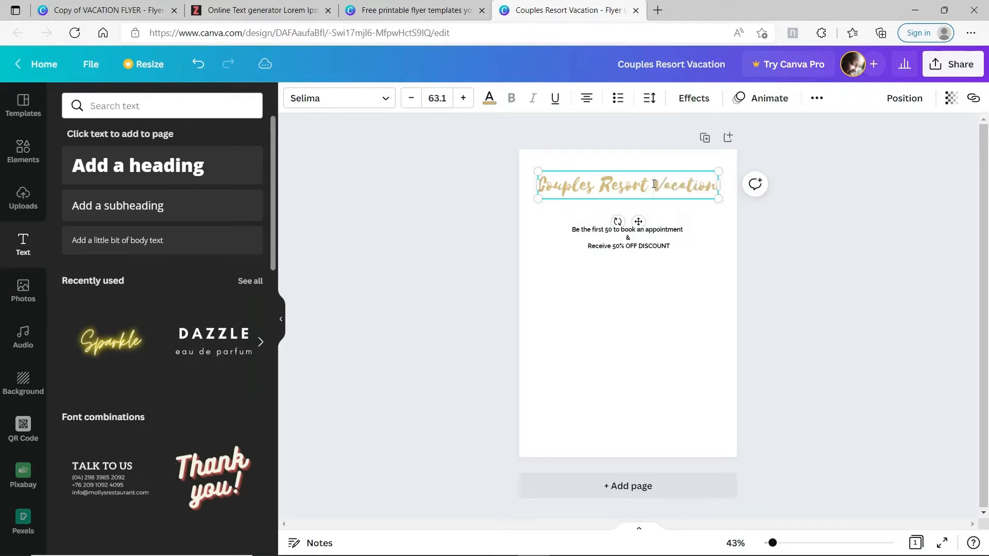
key("Return")
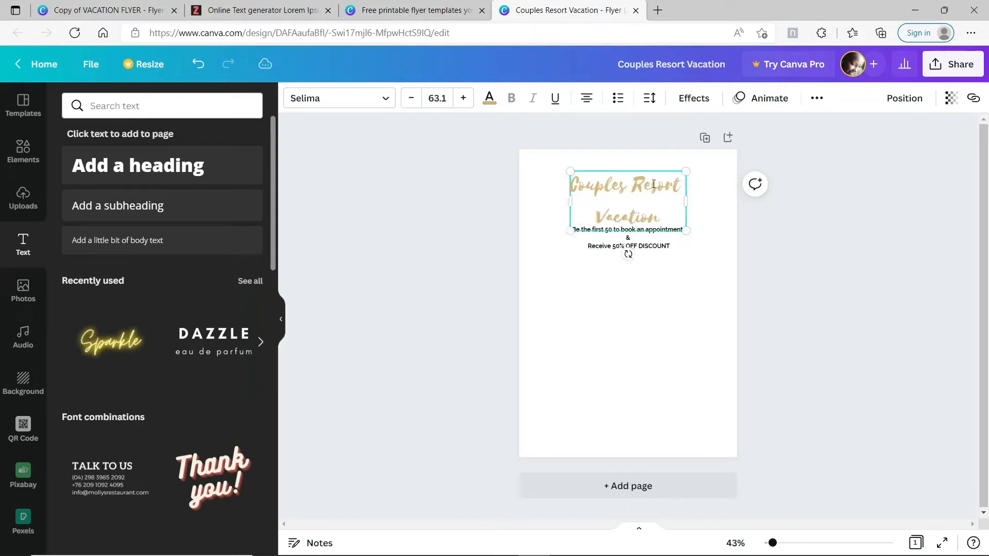
Reposition the offer text so it sits clear of and just below the two-line title, centred horizontally on the page.
left_click(648, 251)
left_click_drag(648, 251, 649, 283)
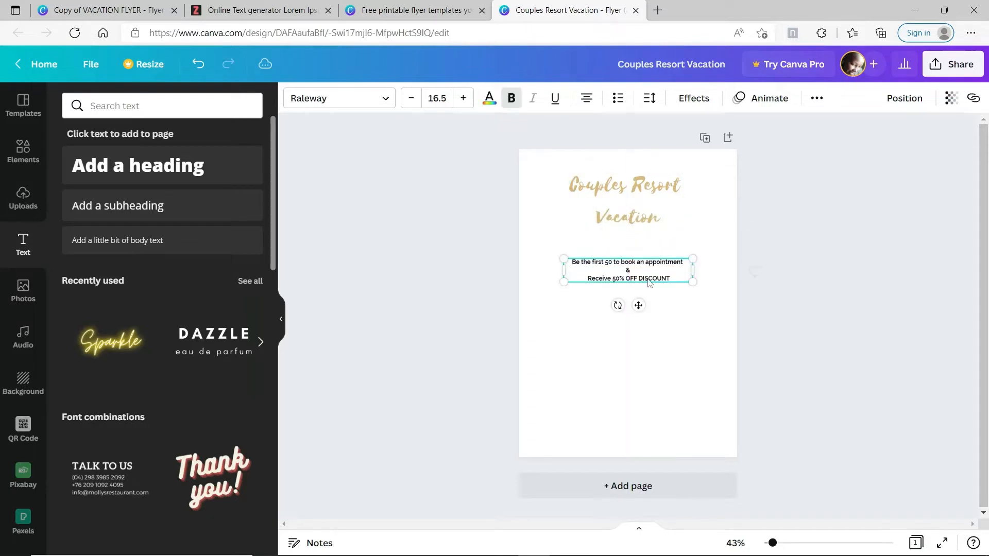
left_click(647, 194)
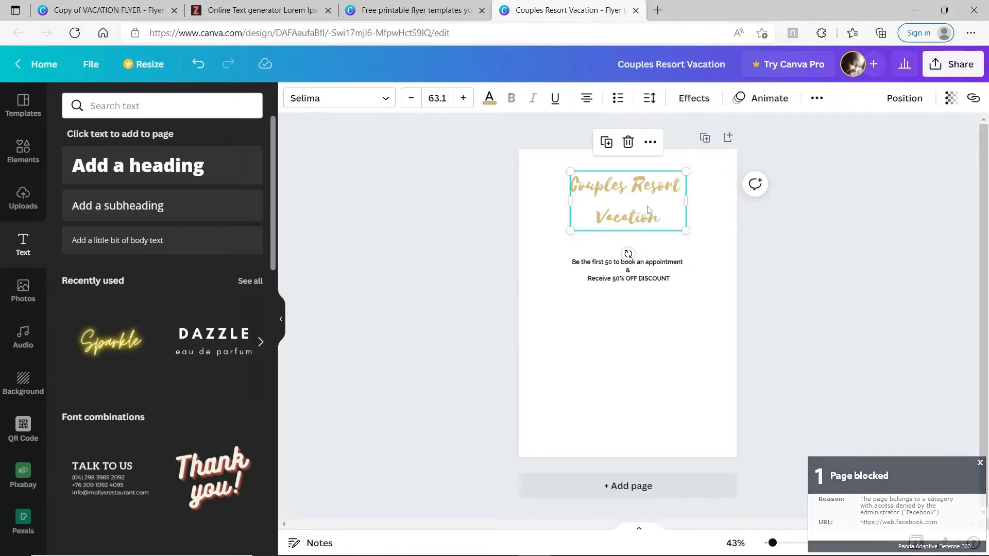
left_click_drag(645, 218, 648, 207)
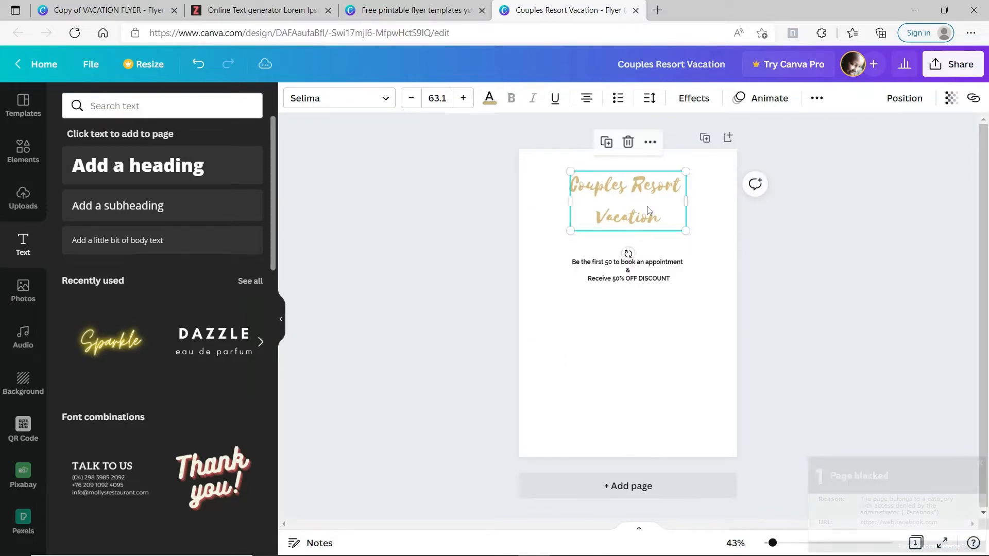
left_click_drag(657, 269, 657, 258)
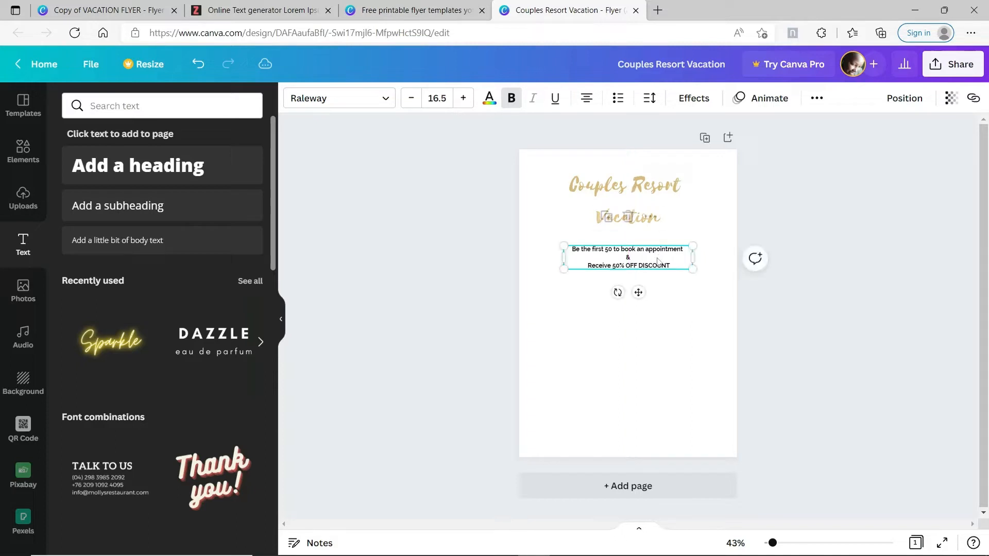
left_click(546, 358)
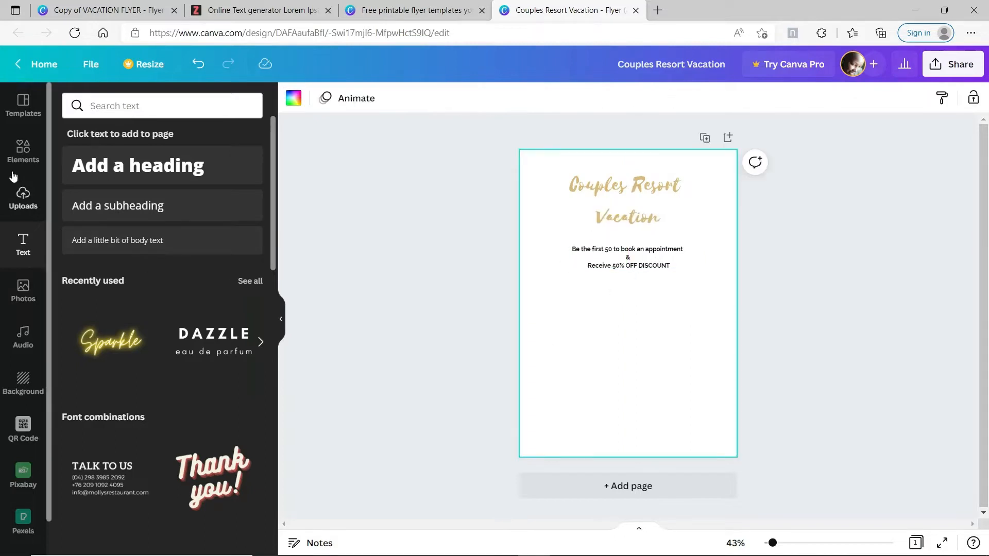
Add the uploaded sand image beneath the offer text and stretch it past both side edges of the page.
left_click(23, 200)
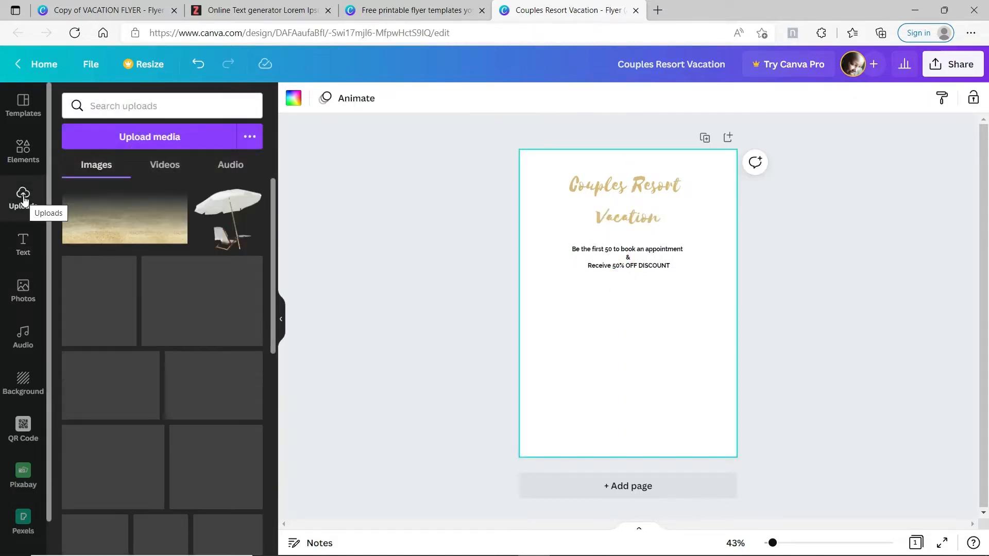
left_click(153, 237)
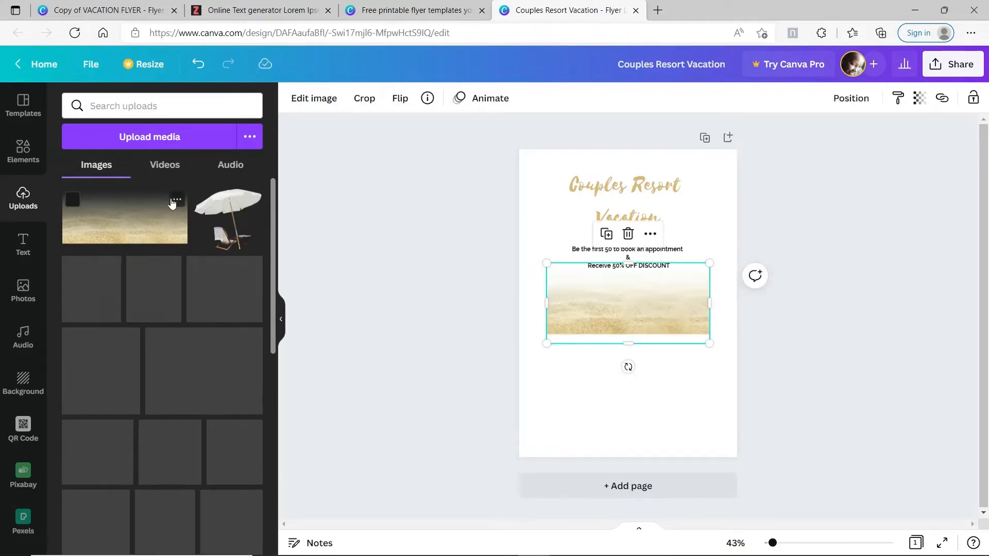
left_click_drag(625, 317, 599, 355)
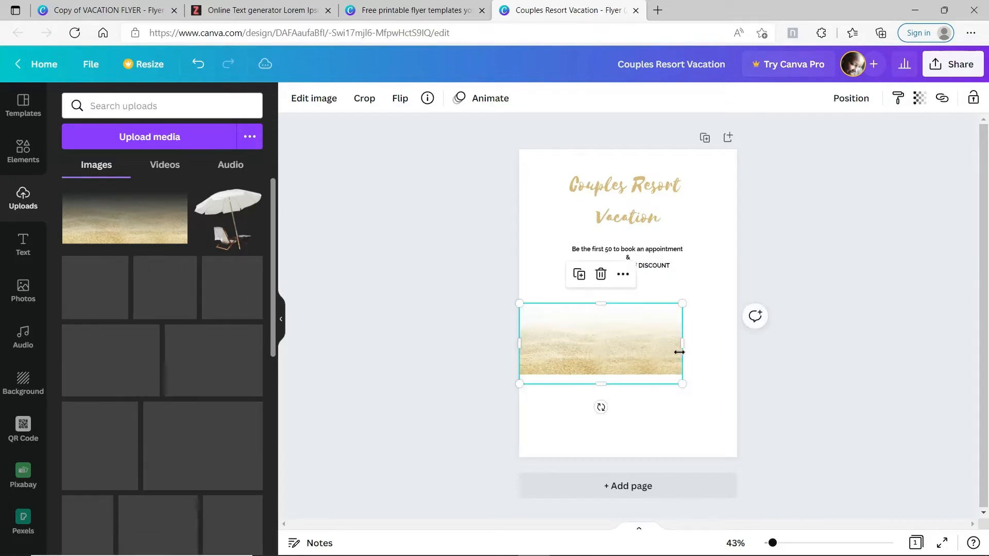
left_click_drag(683, 343, 835, 355)
left_click_drag(647, 348, 607, 347)
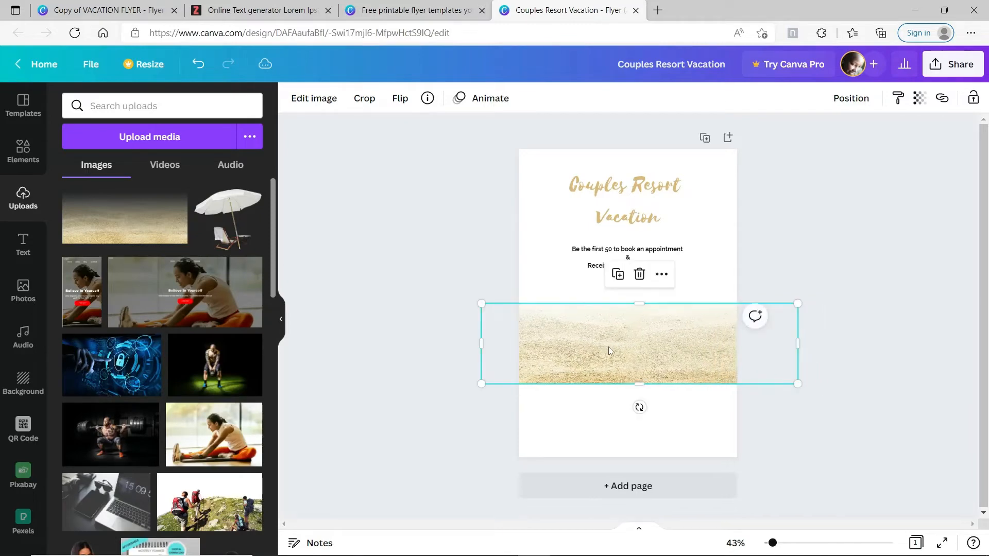
left_click(721, 262)
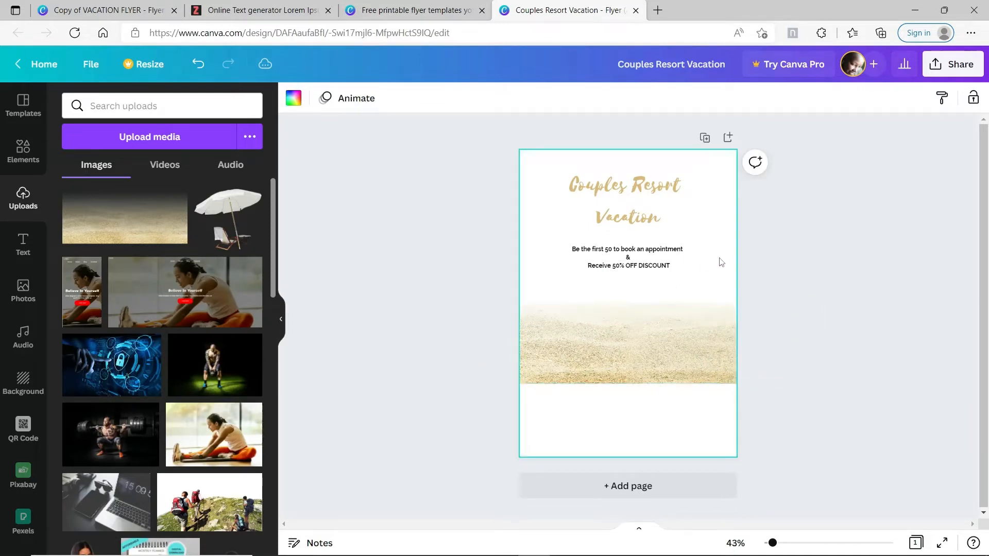
Widen the sand image further beyond both page edges and extend its upper edge up behind the title's second line.
left_click(690, 335)
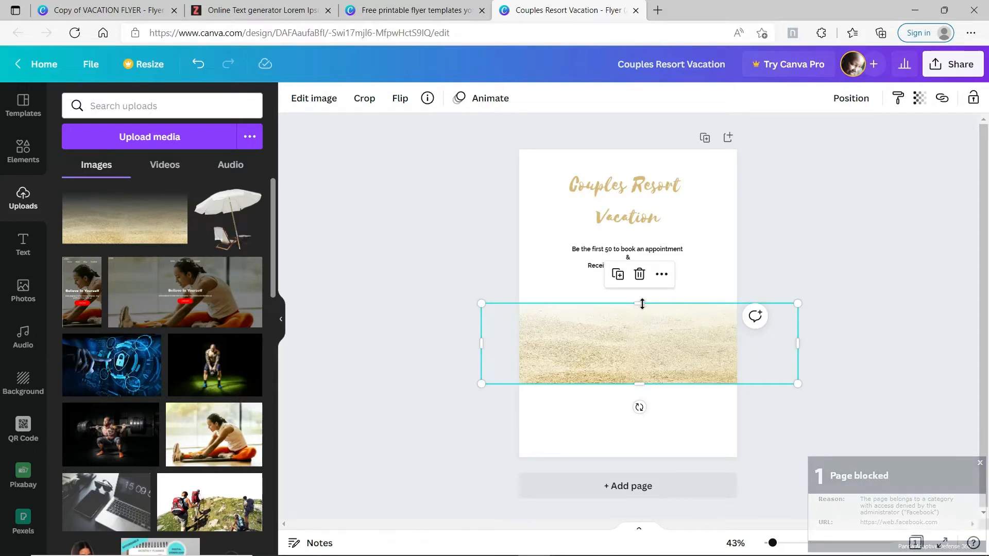
left_click_drag(483, 341, 318, 341)
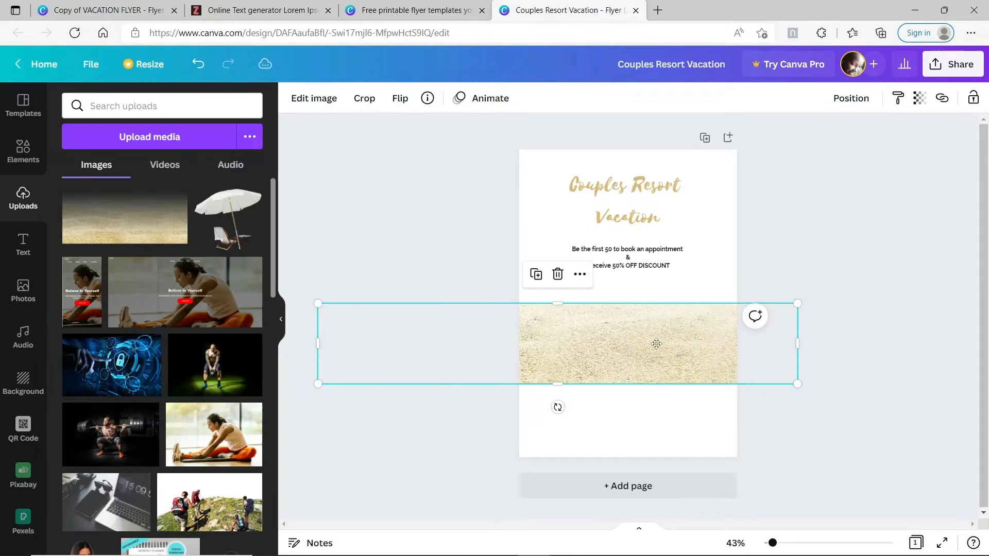
left_click_drag(656, 339, 762, 340)
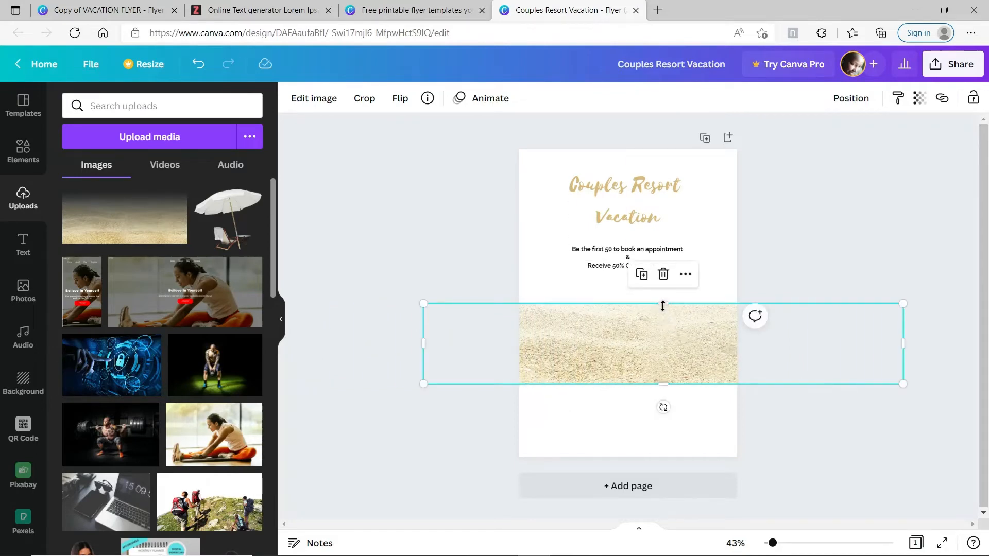
left_click_drag(663, 306, 663, 216)
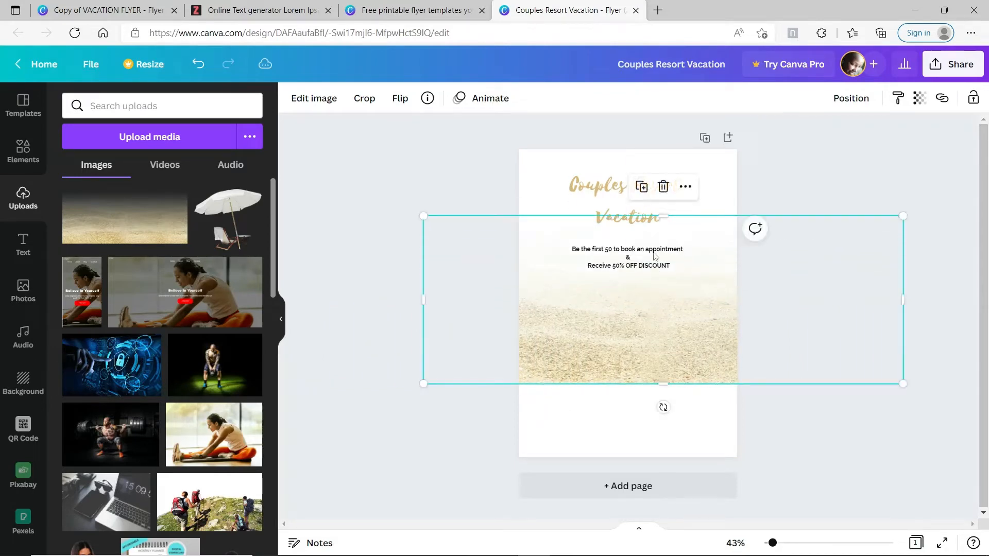
Lower the sand image and reduce its height so it starts behind the offer's last line, leaving a blank strip below.
left_click_drag(650, 356, 659, 375)
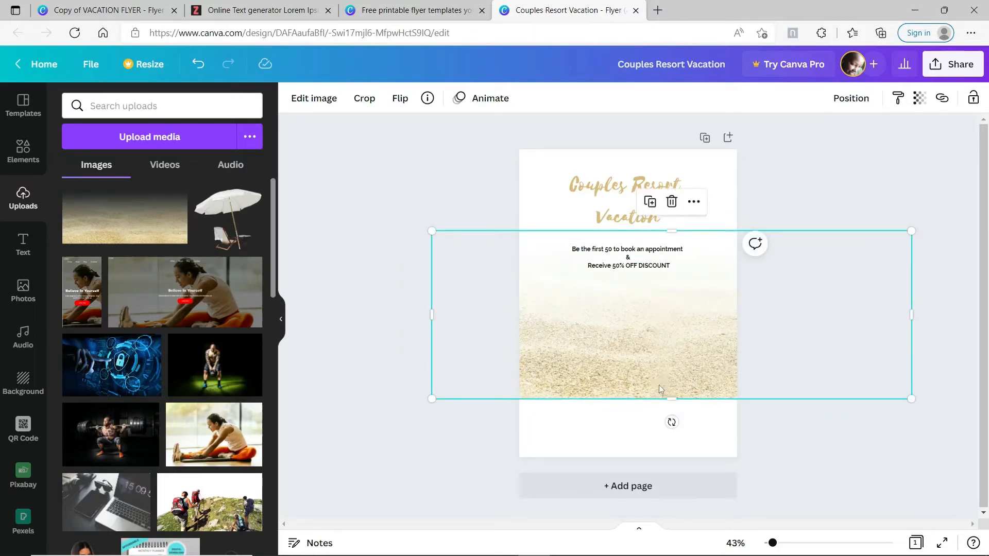
mouse_move(672, 399)
left_mouse_down()
mouse_move(673, 361)
mouse_move(675, 387)
left_mouse_up()
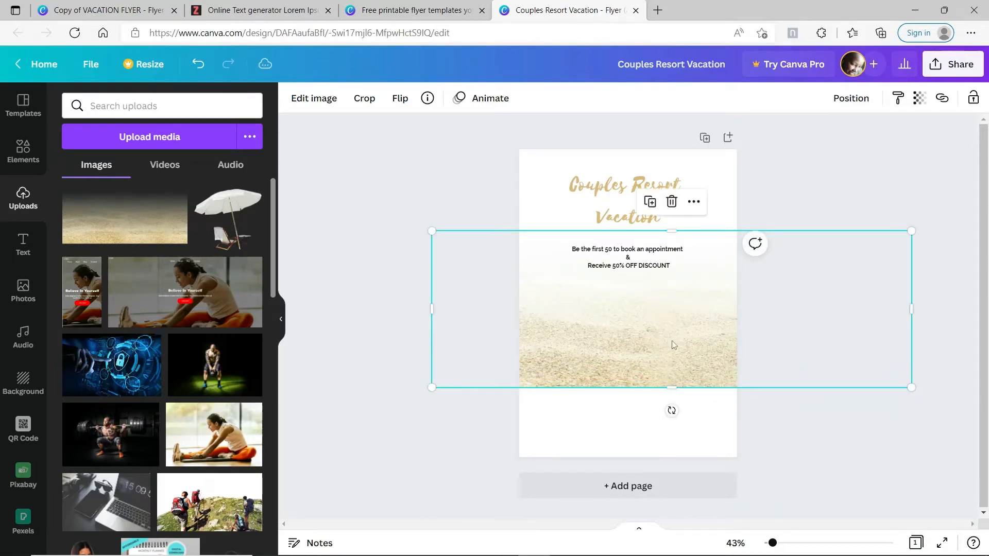
left_click_drag(672, 338, 660, 355)
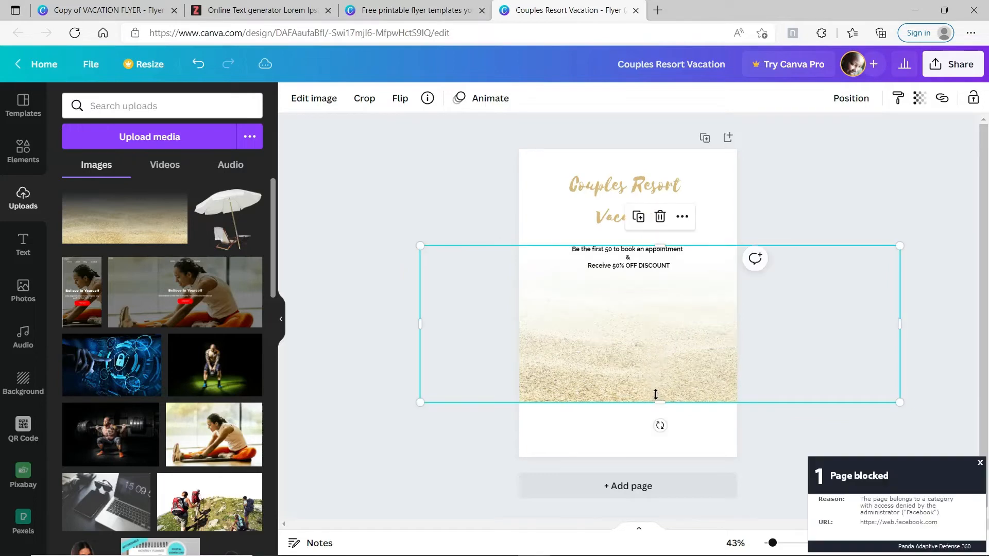
left_click_drag(659, 399, 657, 366)
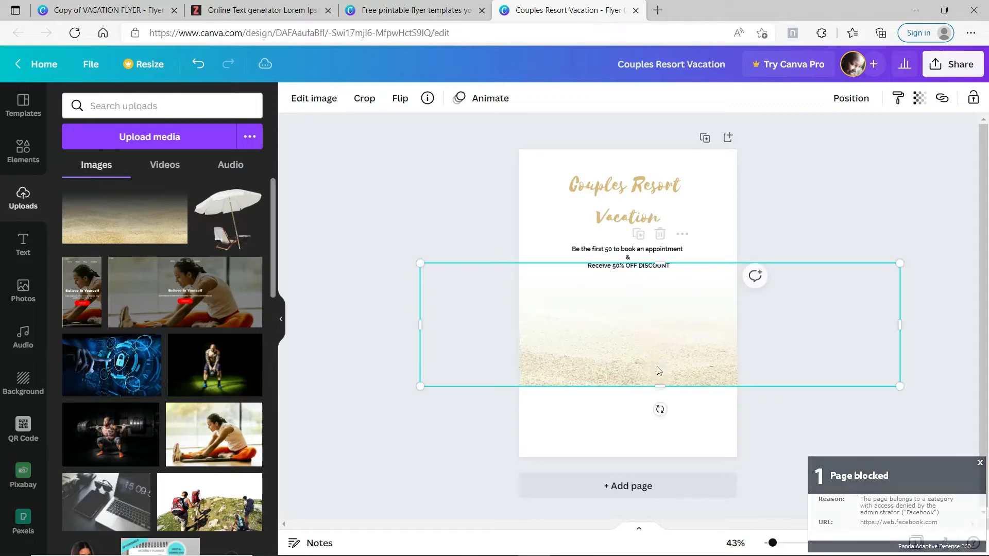
left_click(795, 234)
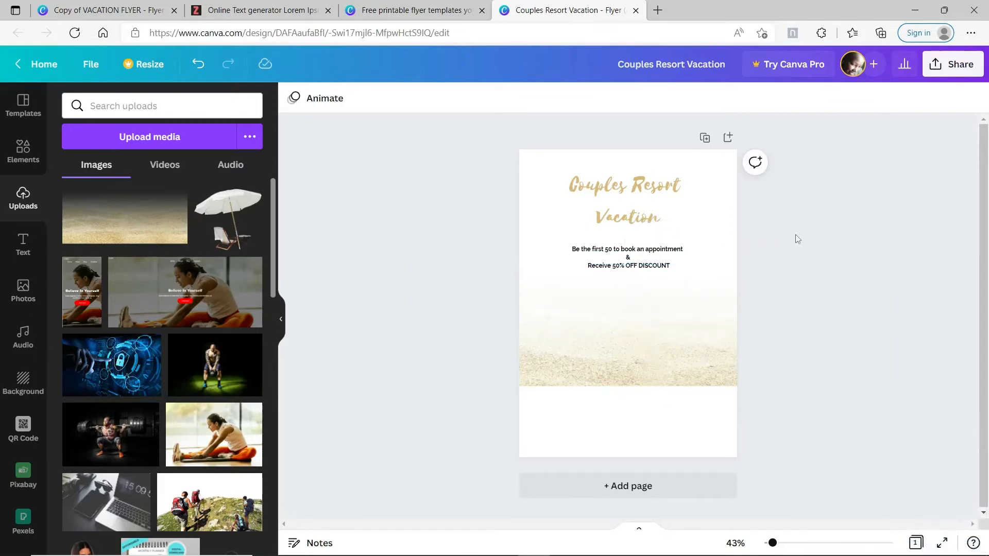
Add the uploaded beach umbrella and chair image, shrink it slightly and centre it on the sand below the offer text.
left_click(238, 224)
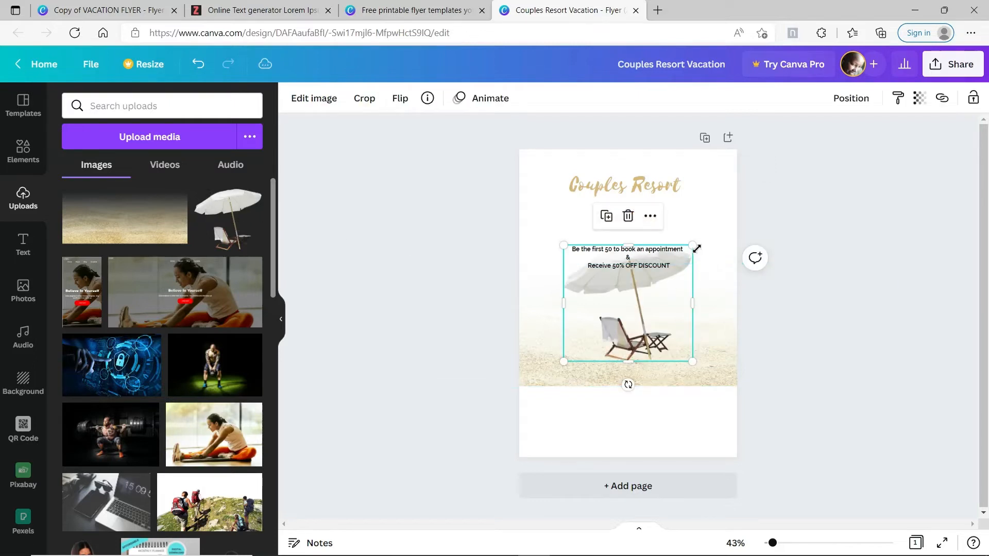
left_click_drag(637, 316, 637, 337)
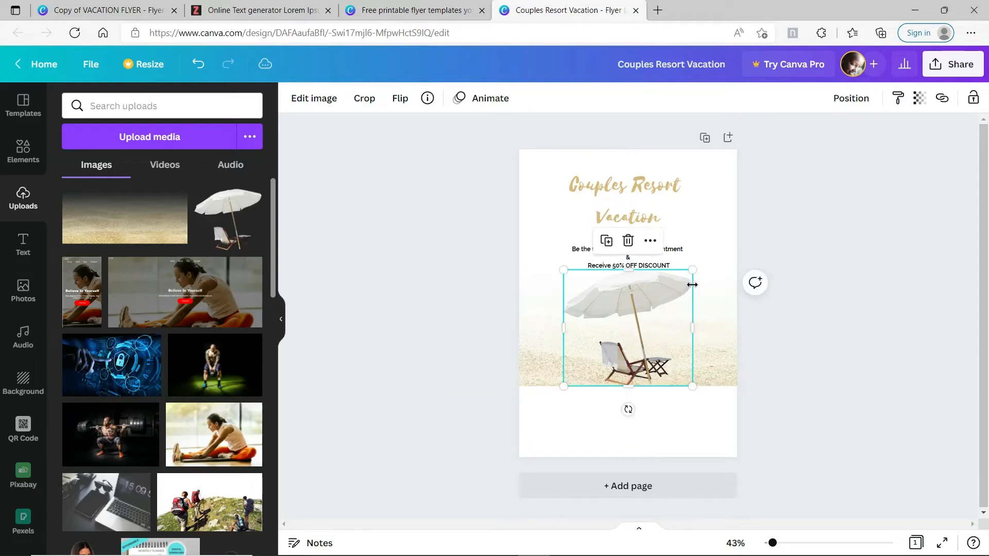
left_click_drag(693, 266, 689, 282)
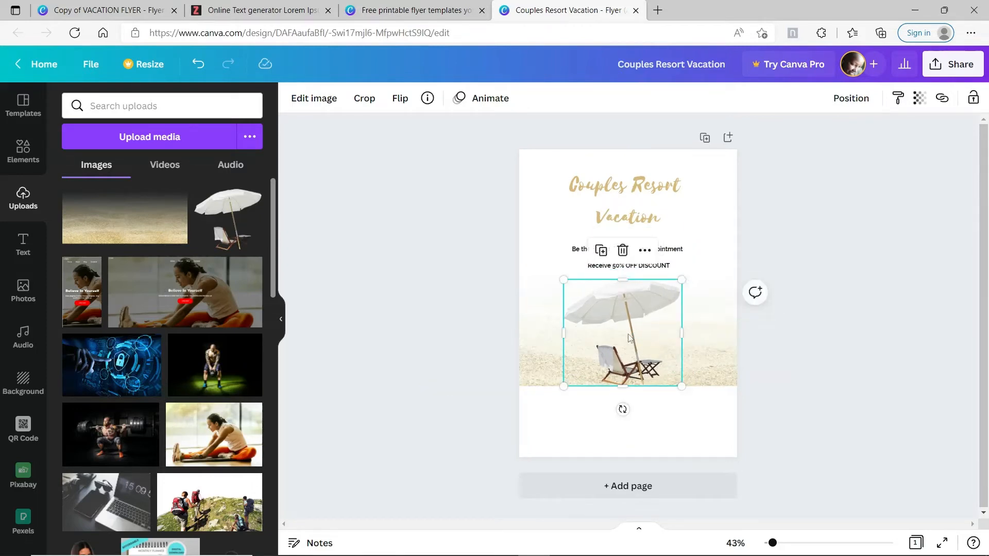
left_click_drag(628, 338, 633, 332)
left_click(865, 337)
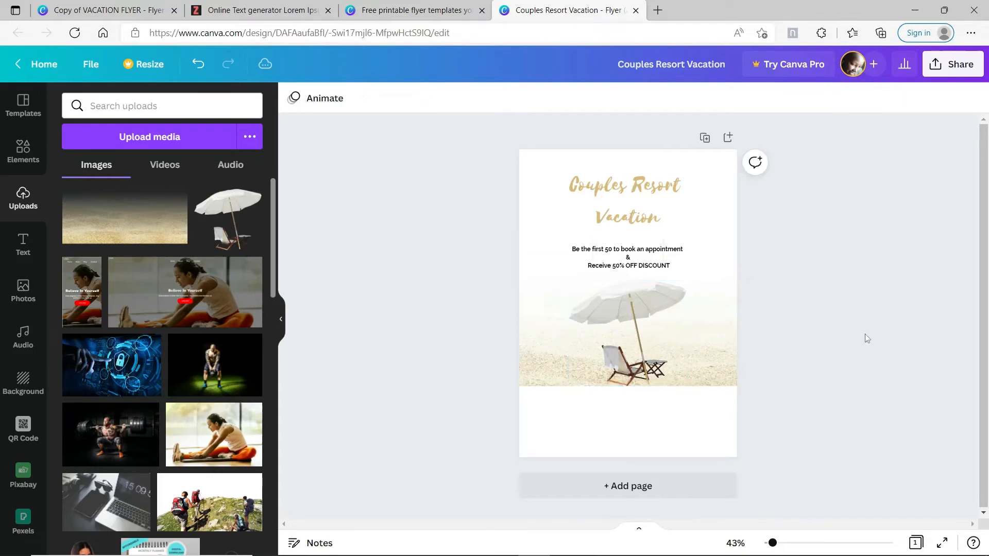
Group the umbrella and chair image with the sand image.
left_click(731, 306)
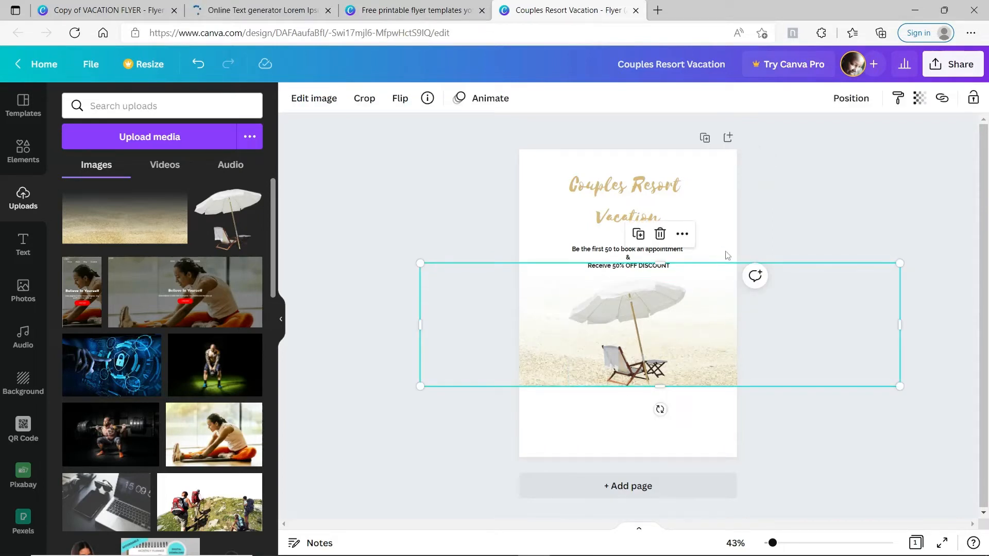
left_click(773, 227)
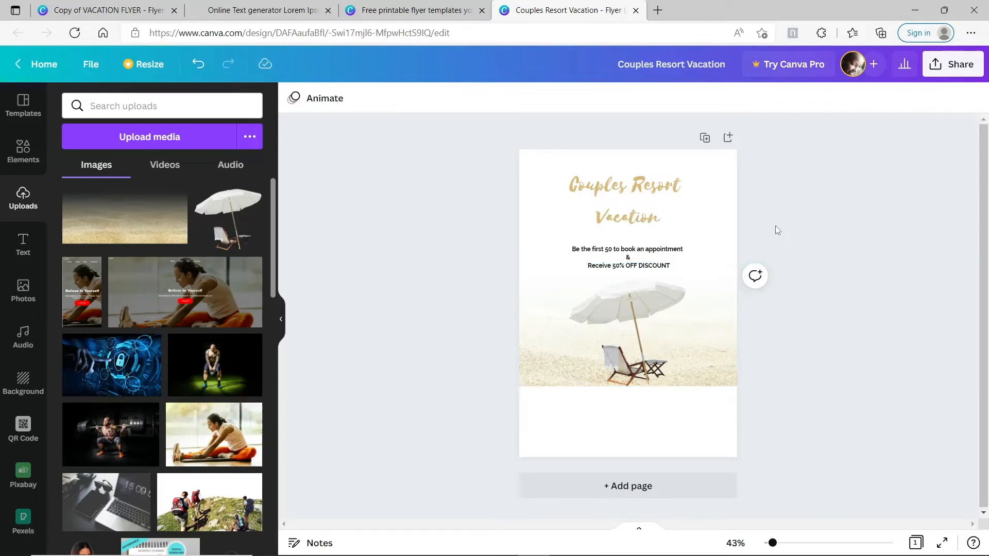
left_click(658, 324)
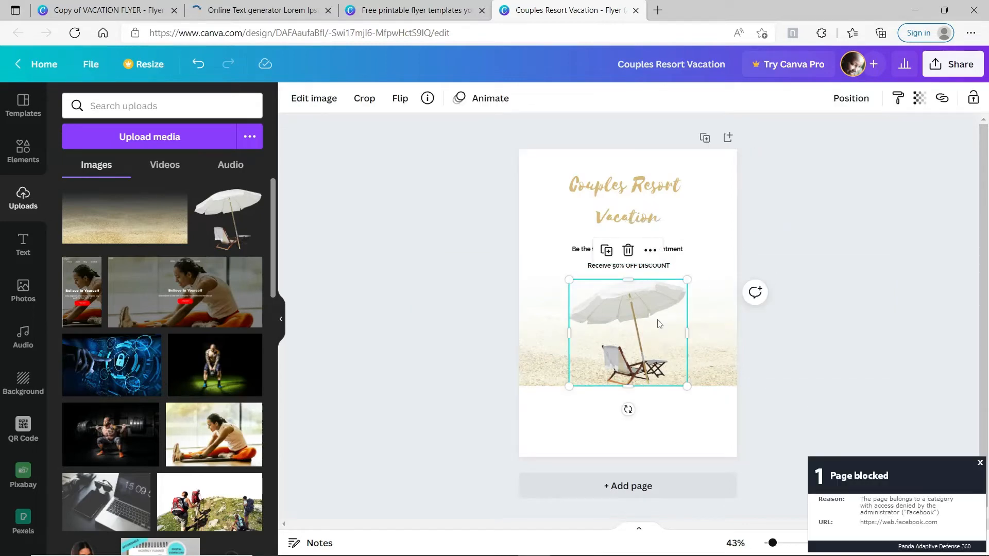
left_click(709, 322, "shift")
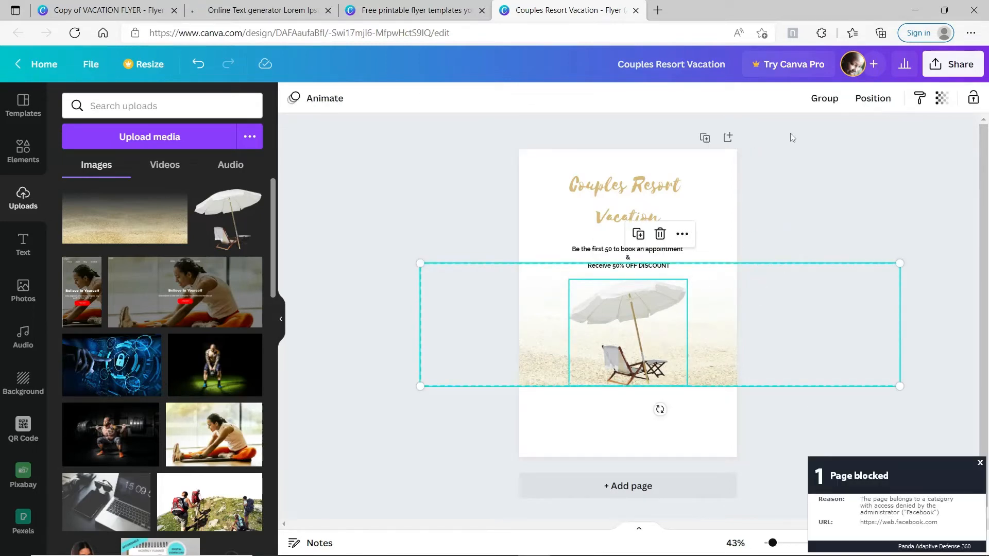
left_click(825, 99)
left_click(796, 205)
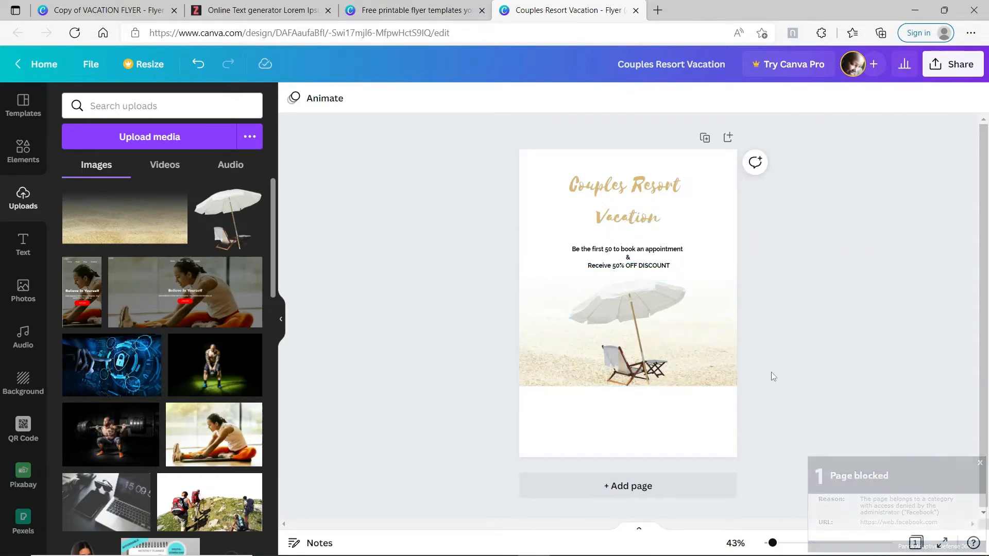
Duplicate the offer text into the blank strip below the sand, remove its bold, and widen its box to nearly the page width.
left_click(680, 259)
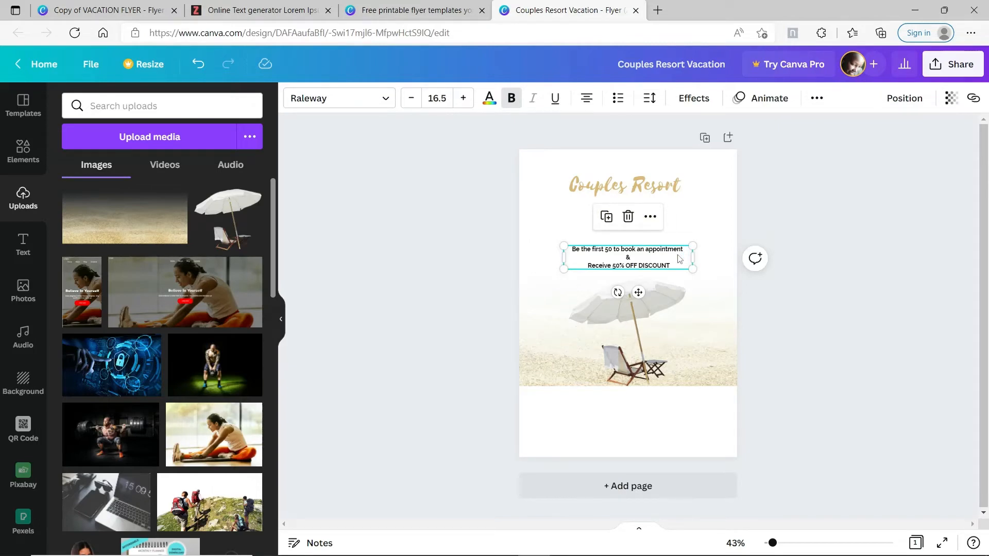
key("ctrl+d")
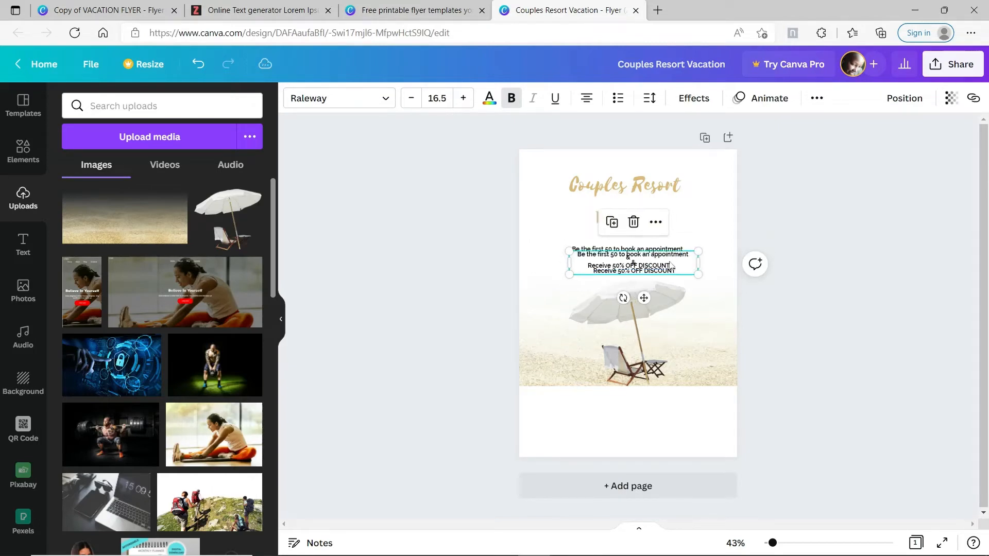
left_click_drag(671, 265, 633, 407)
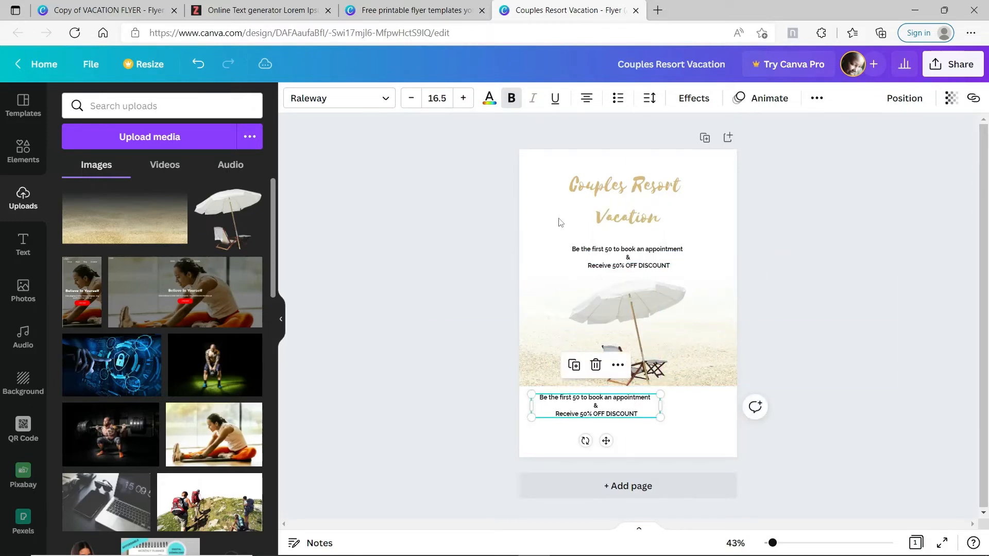
left_click(511, 98)
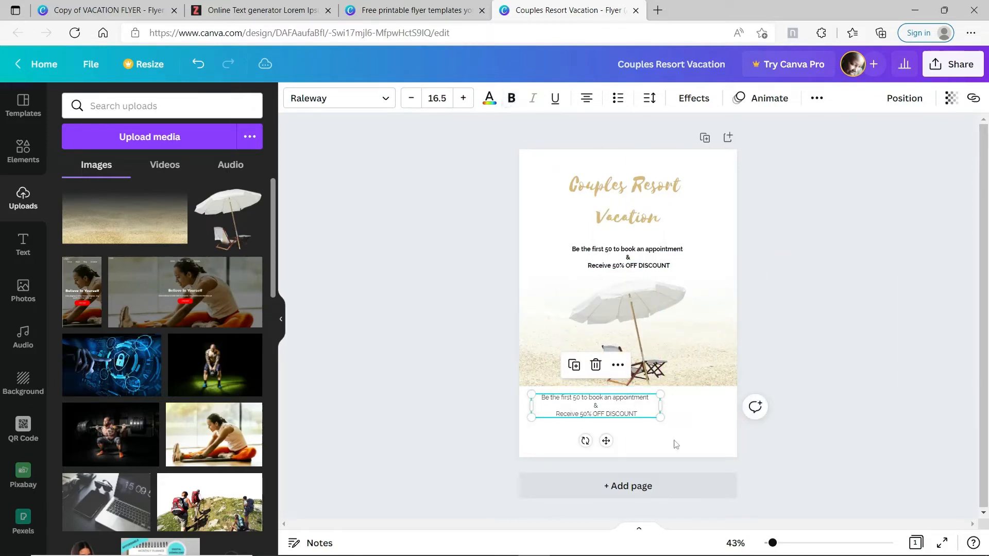
left_click_drag(661, 408, 727, 410)
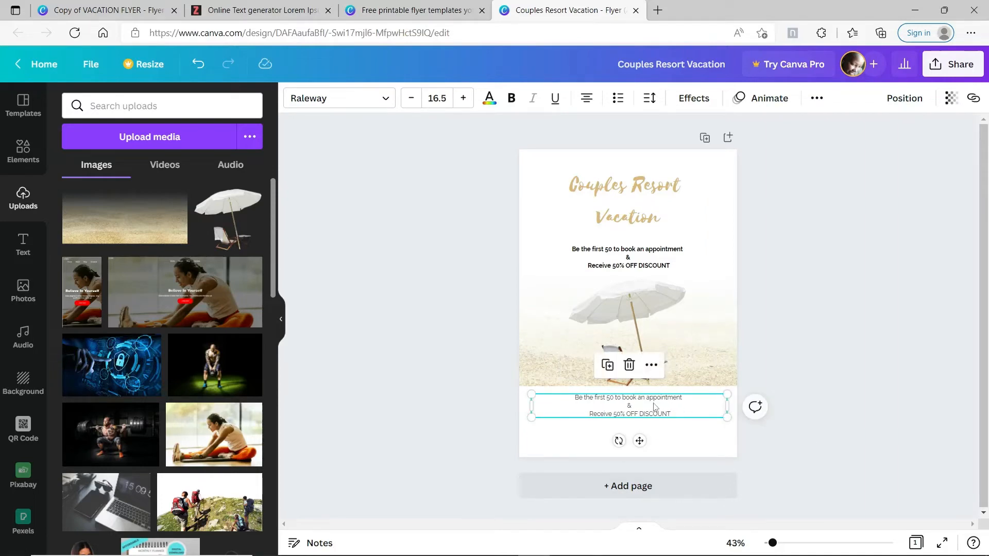
Switch to the Lorem Ipsum text generator page and generate 1 short paragraph of placeholder text.
left_click(277, 12)
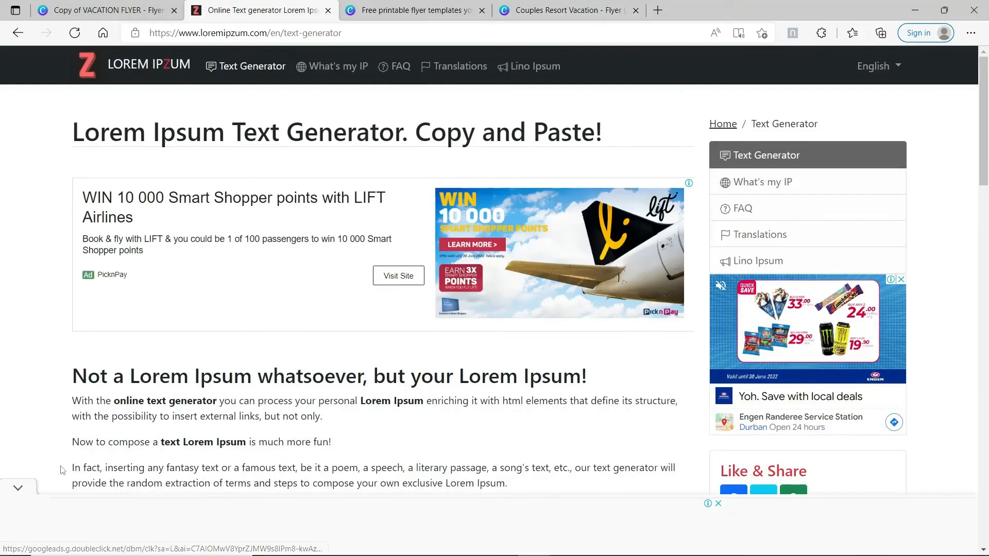
left_click(20, 489)
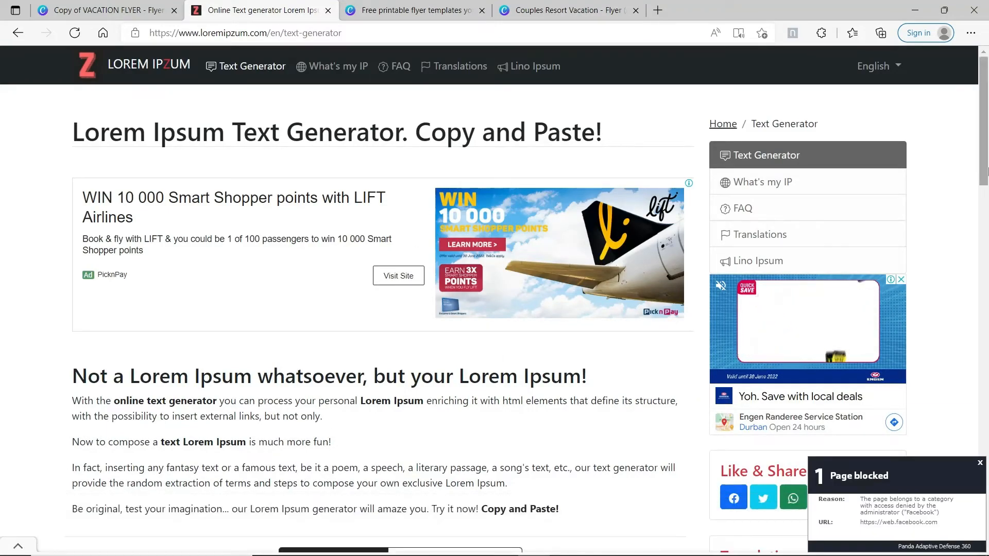
scroll(175, 273, "down", 9)
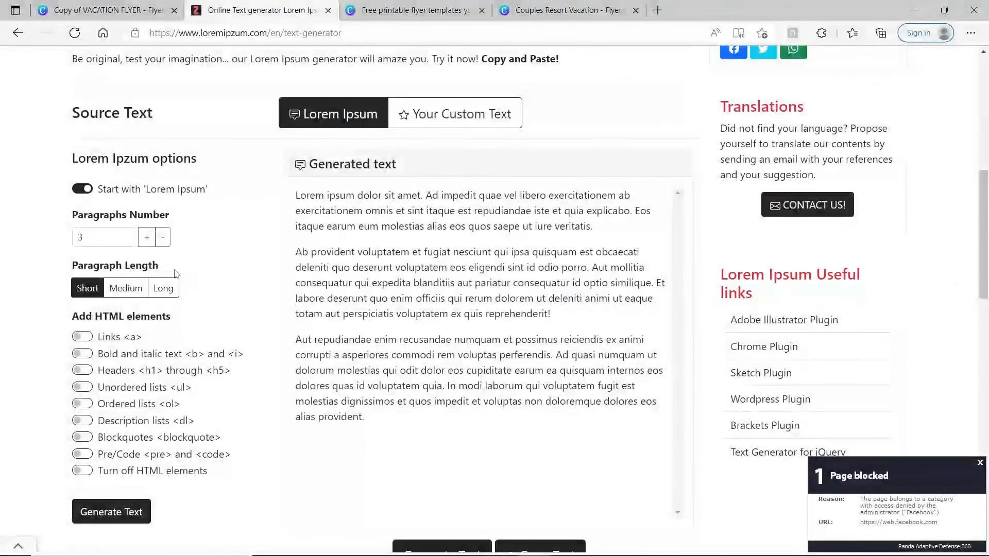
double_click(115, 238)
type("1")
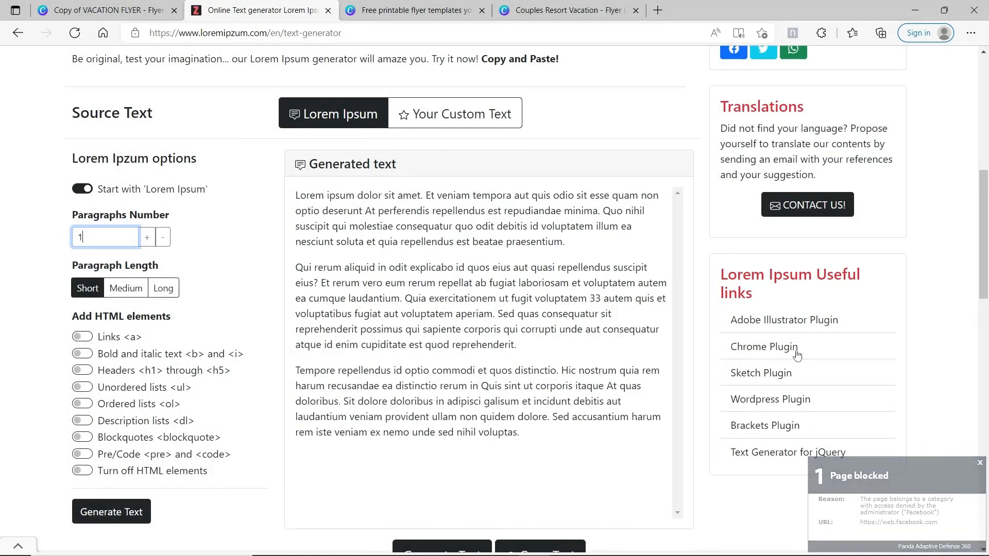
scroll(467, 428, "down", 3)
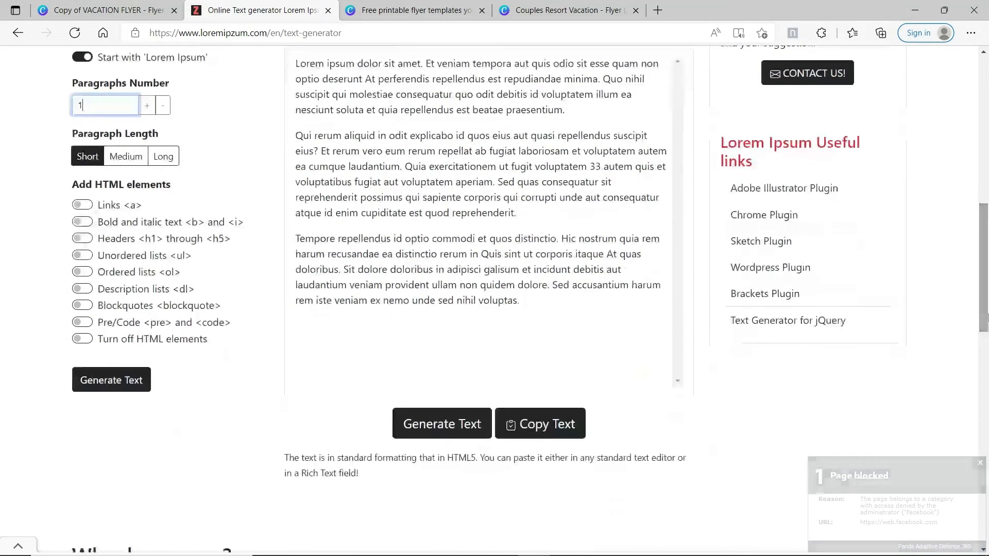
left_click(467, 429)
left_click_drag(986, 299, 986, 279)
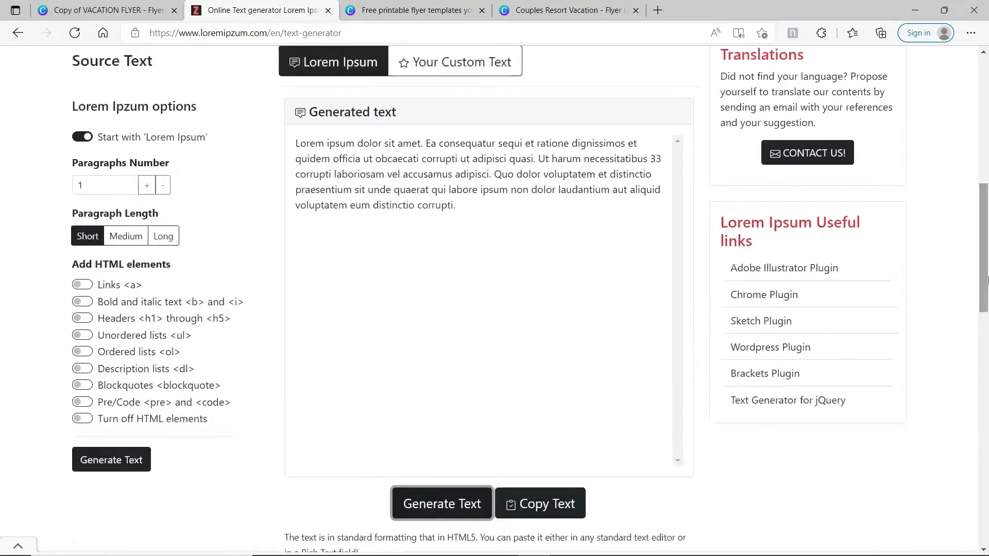
left_click(165, 186)
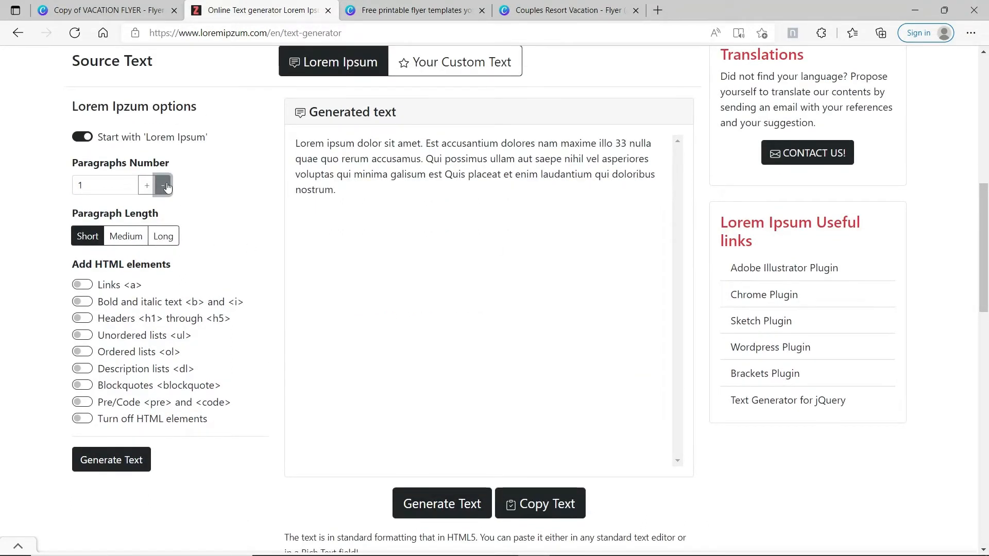
Regenerate the single short placeholder paragraph until it fits on three lines, and copy it.
left_click(164, 186)
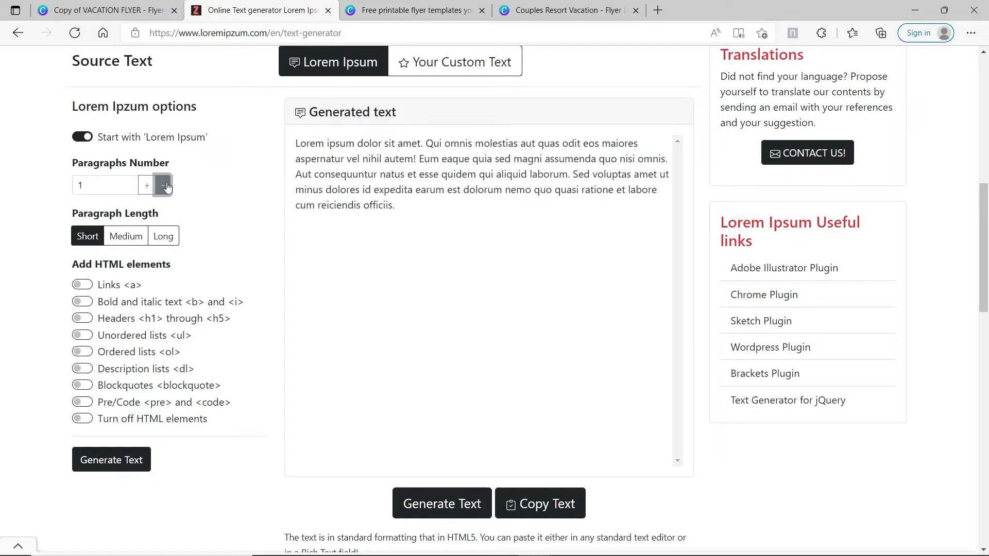
left_click(165, 186)
left_click(164, 186)
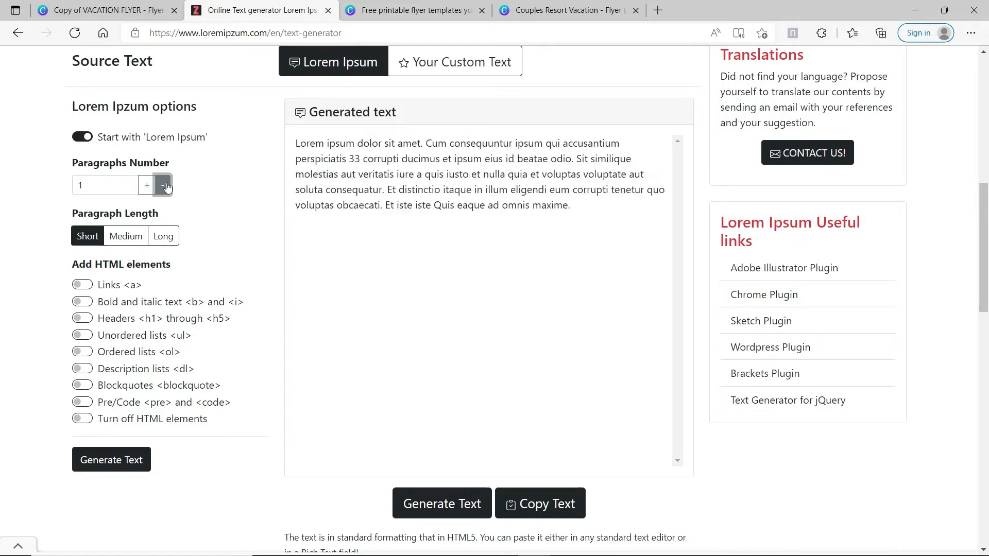
left_click(165, 186)
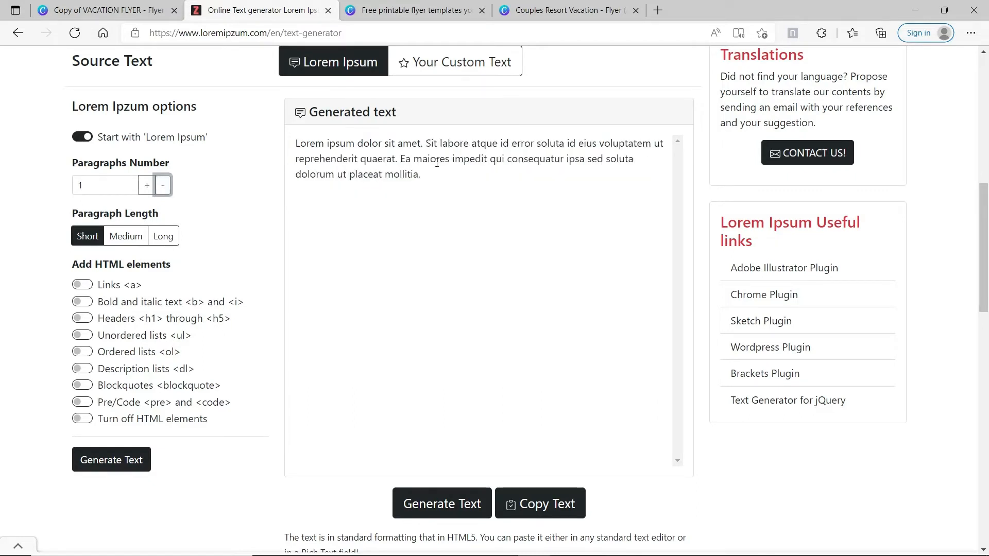
left_click(549, 513)
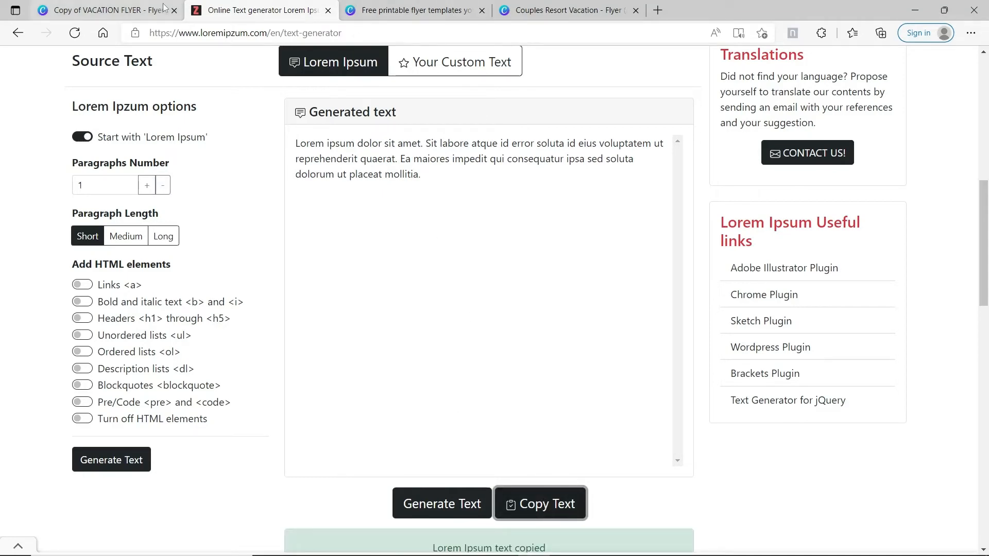
Switch back to the Couples Resort Vacation flyer in Canva and replace the text below the sand with the copied paragraph.
left_click(411, 10)
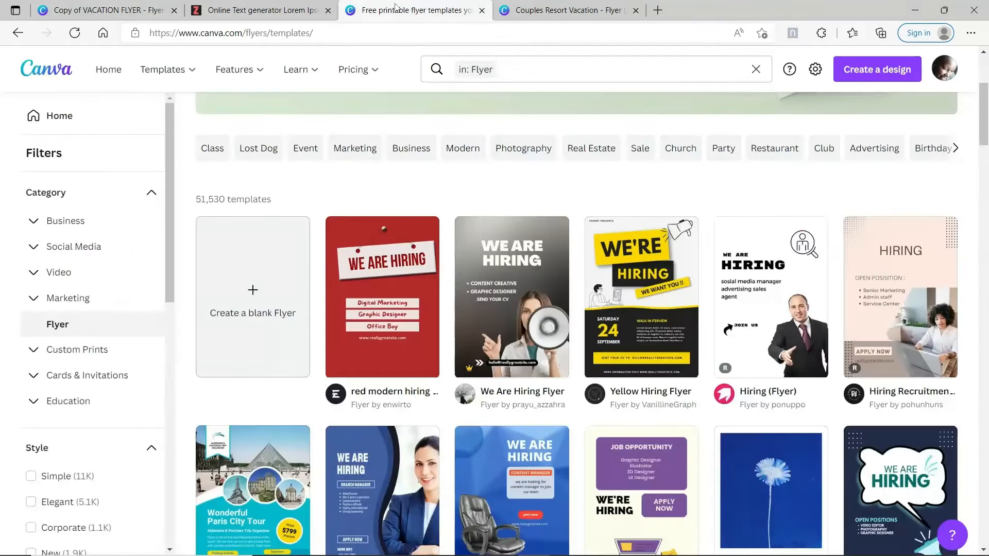
left_click(548, 11)
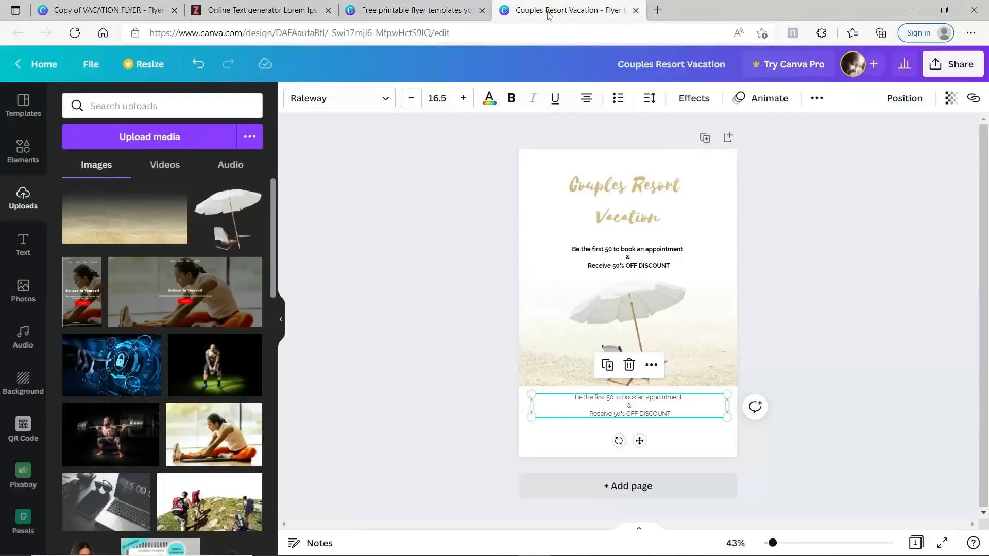
left_click(625, 415)
key("ctrl+a")
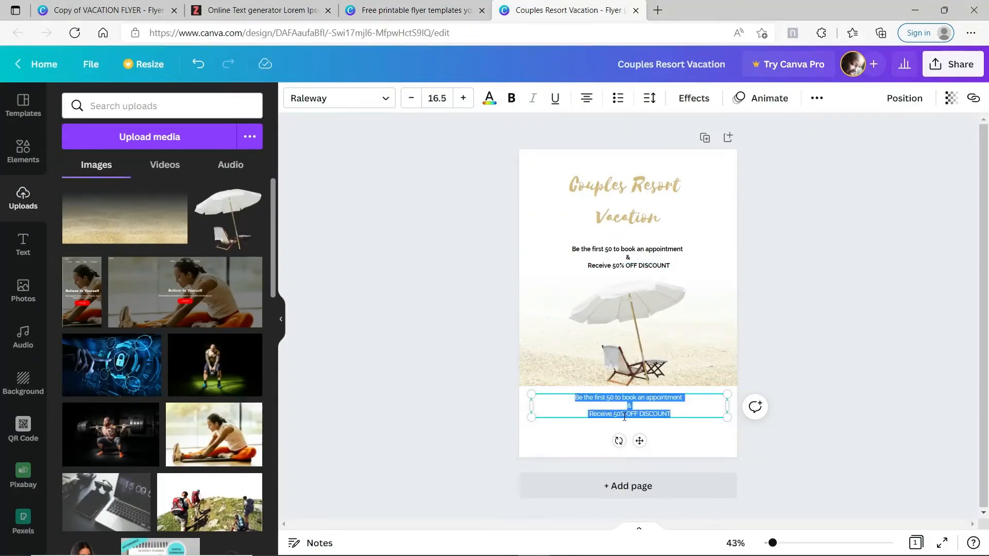
key("ctrl+v")
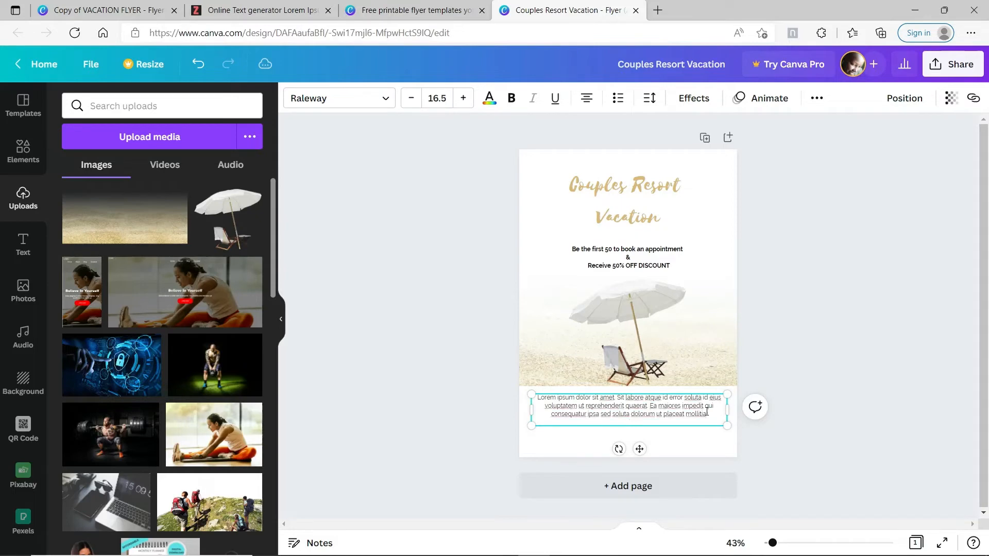
Trim the last words of the placeholder paragraph so it ends with "ipsa sed soluta.".
key("BackSpace")
key("BackSpace")
key("BackSpace")
key("BackSpace")
key("BackSpace")
key("BackSpace")
key("BackSpace")
key("BackSpace")
key("BackSpace")
key("BackSpace")
key("BackSpace")
key("BackSpace")
key("BackSpace")
key("BackSpace")
key("BackSpace")
key("BackSpace")
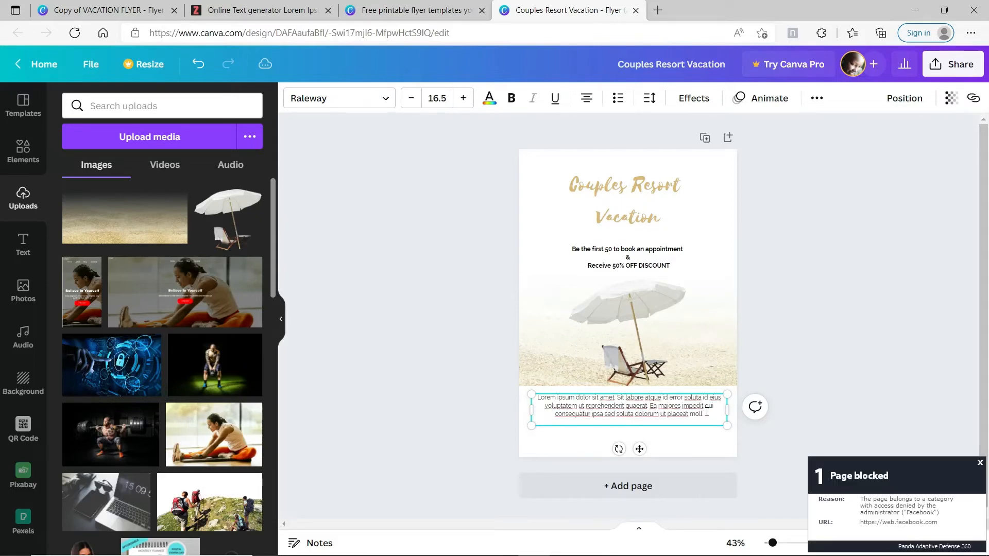
key("BackSpace")
key("BackSpace")
key("BackSpace")
key("BackSpace")
key("BackSpace")
key("BackSpace")
key("BackSpace")
key("BackSpace")
key("BackSpace")
key("BackSpace")
key("BackSpace")
key("BackSpace")
key("BackSpace")
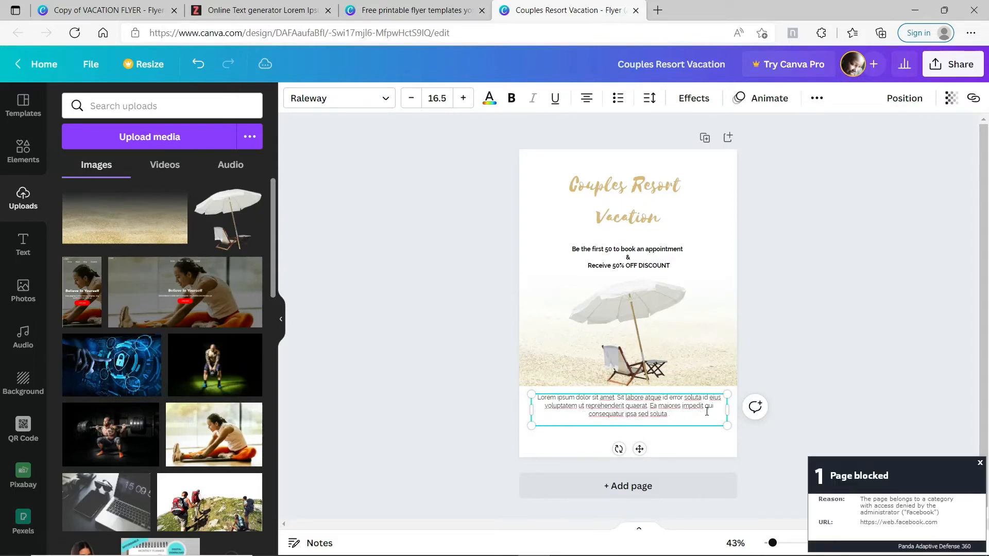
type(".")
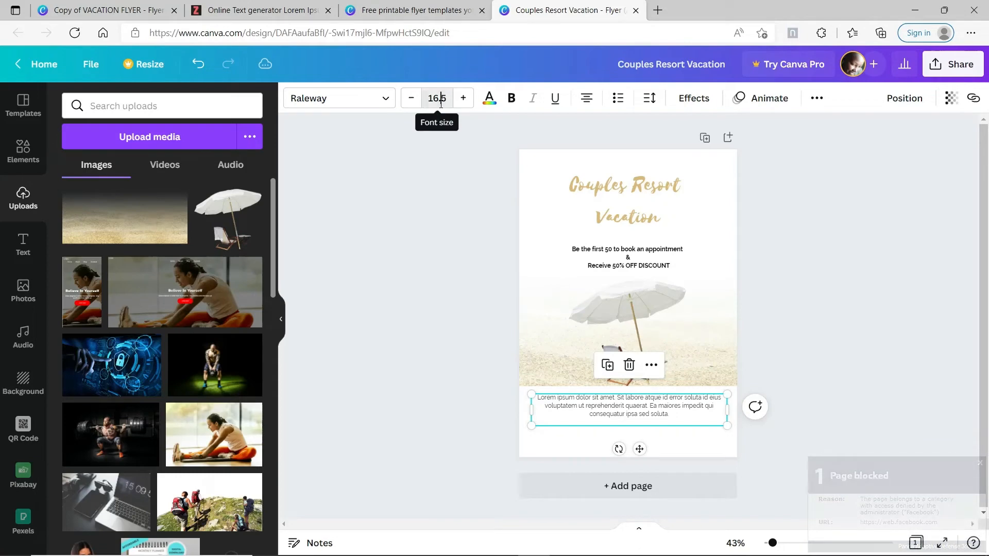
Set the placeholder paragraph's font size to 14.9 and align the text box to the page's vertical centre line.
left_click(441, 104)
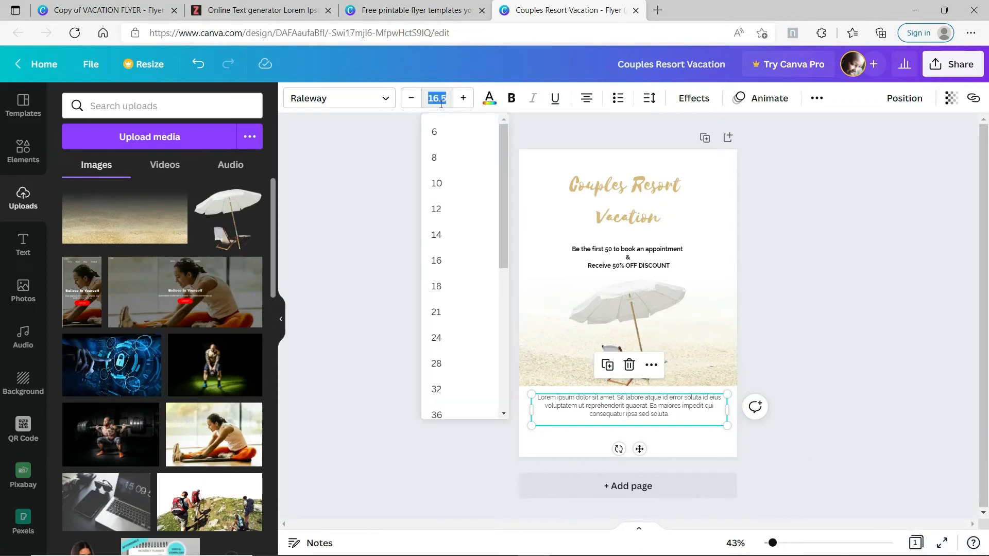
type("14.9")
key("Return")
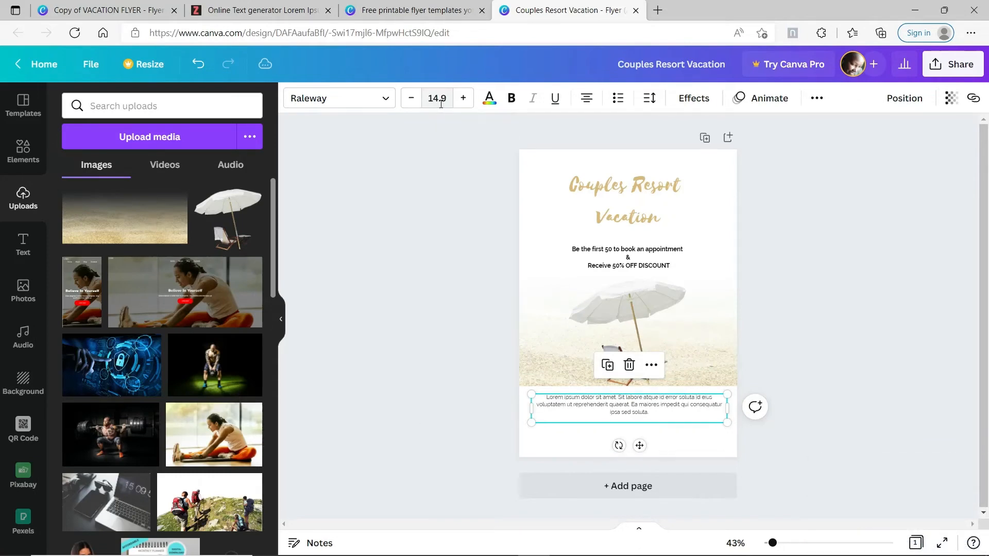
left_click(787, 304)
left_click(648, 405)
left_click_drag(648, 406, 646, 401)
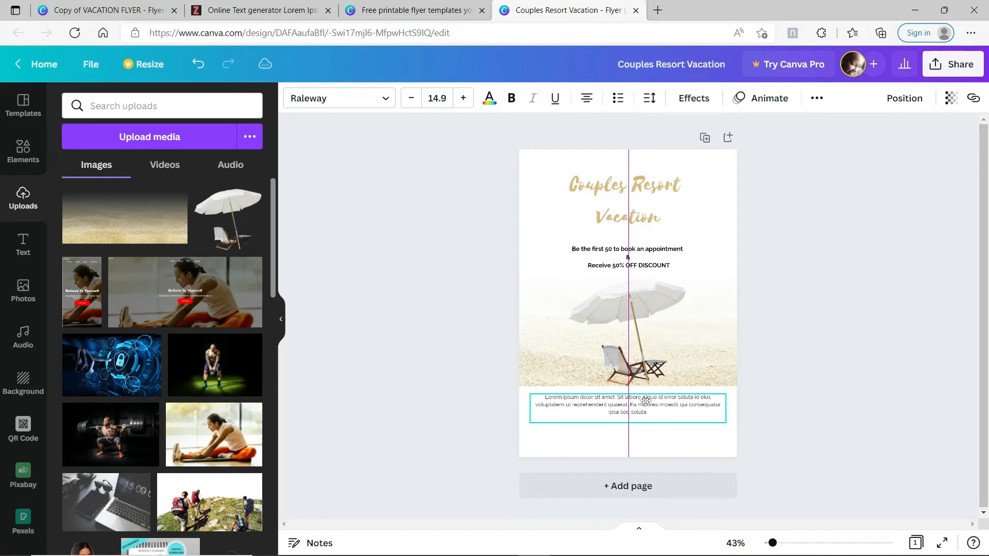
left_click_drag(646, 400, 647, 405)
left_click(667, 437)
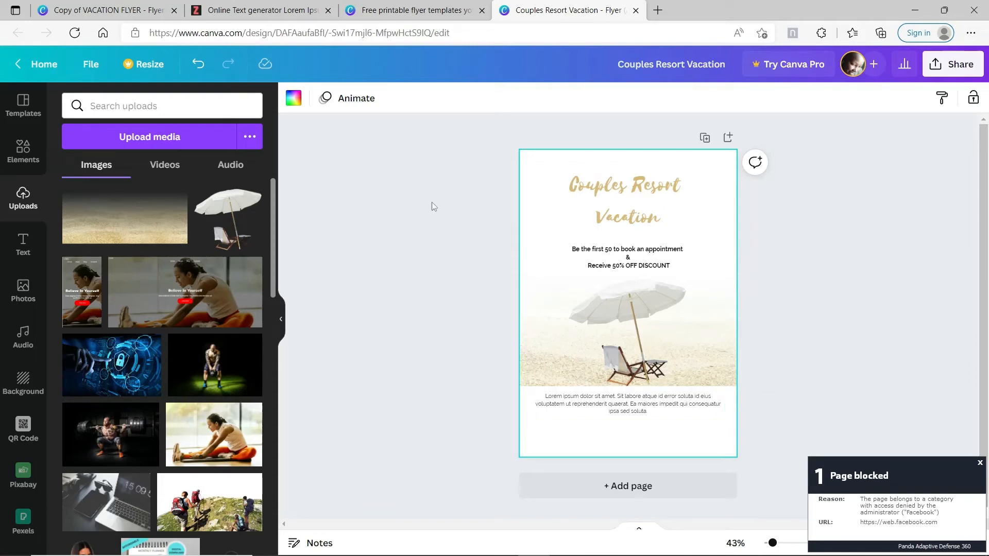
Add the black rounded-square Facebook icon, shrink it to a small size and place it below the left part of the placeholder paragraph.
left_click(21, 151)
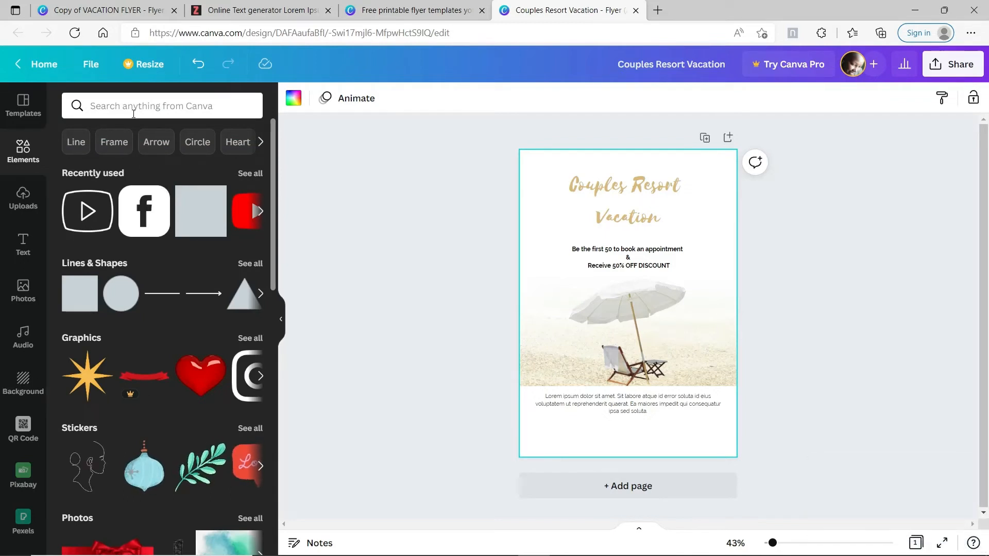
left_click(136, 226)
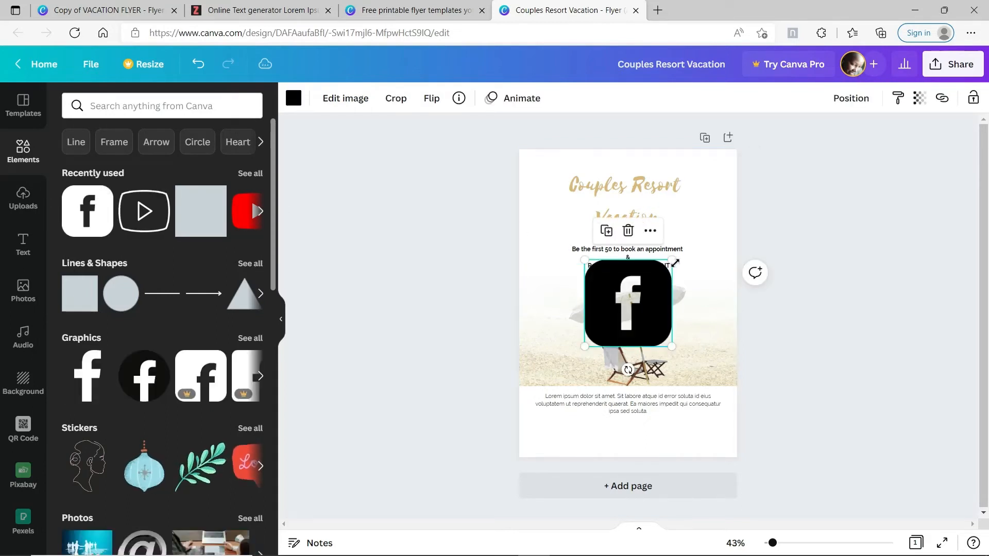
left_click_drag(674, 264, 569, 466)
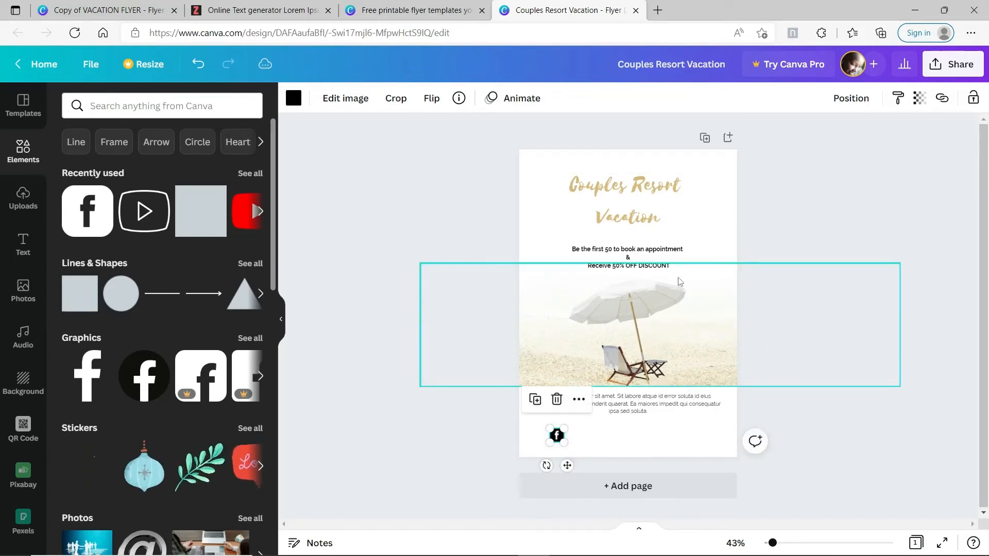
left_click(664, 260)
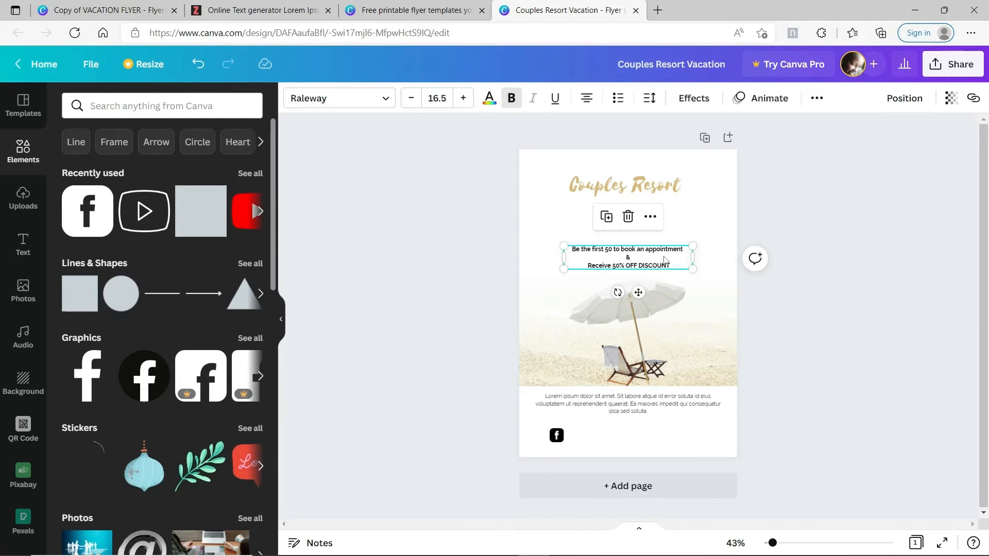
key("ctrl+d")
left_click_drag(668, 265, 685, 434)
left_click(686, 434)
key("ctrl+a")
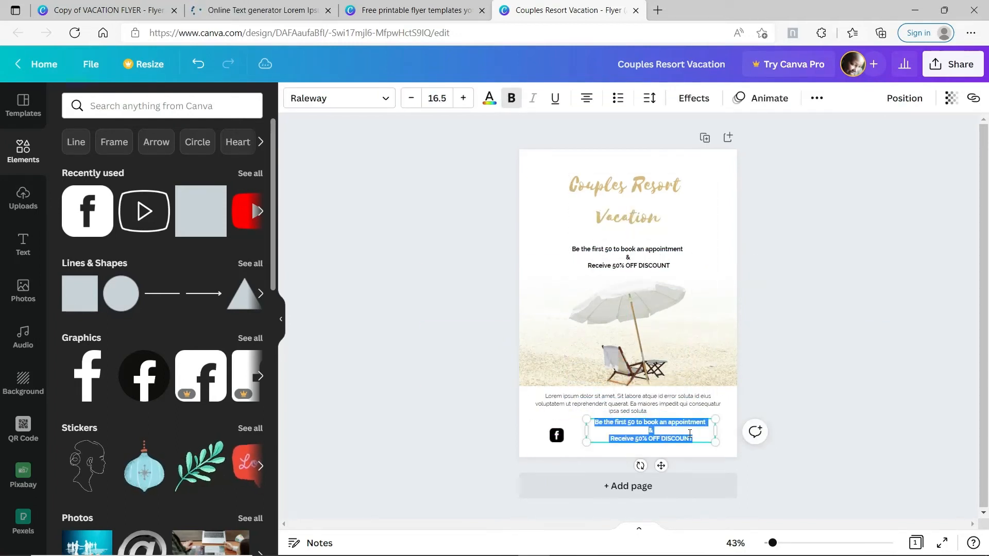
key("BackSpace")
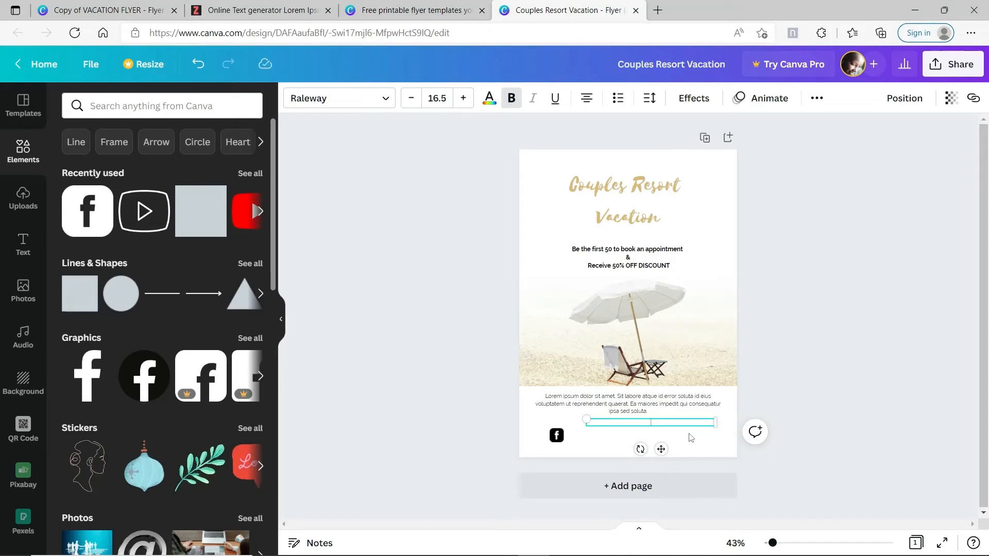
left_click(581, 398)
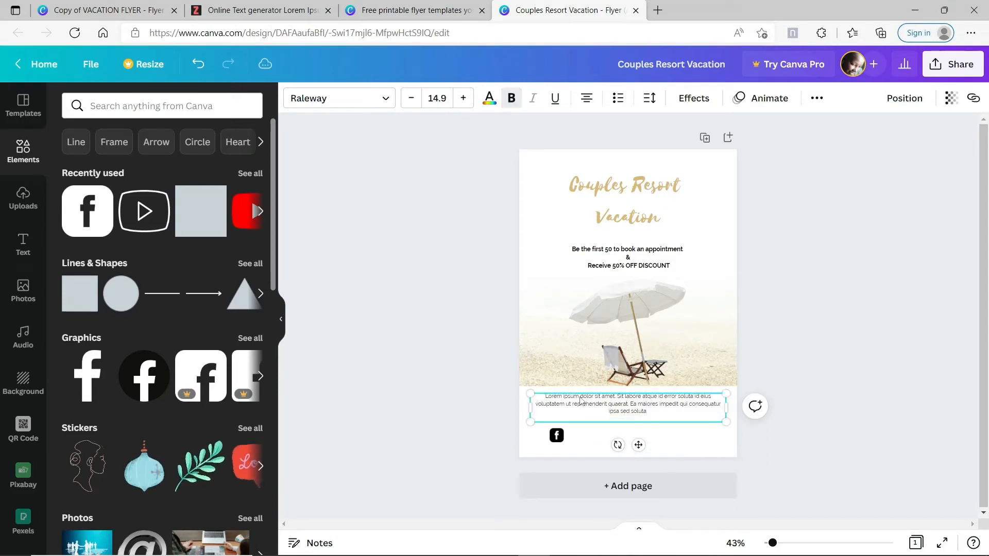
left_click_drag(580, 398, 547, 395)
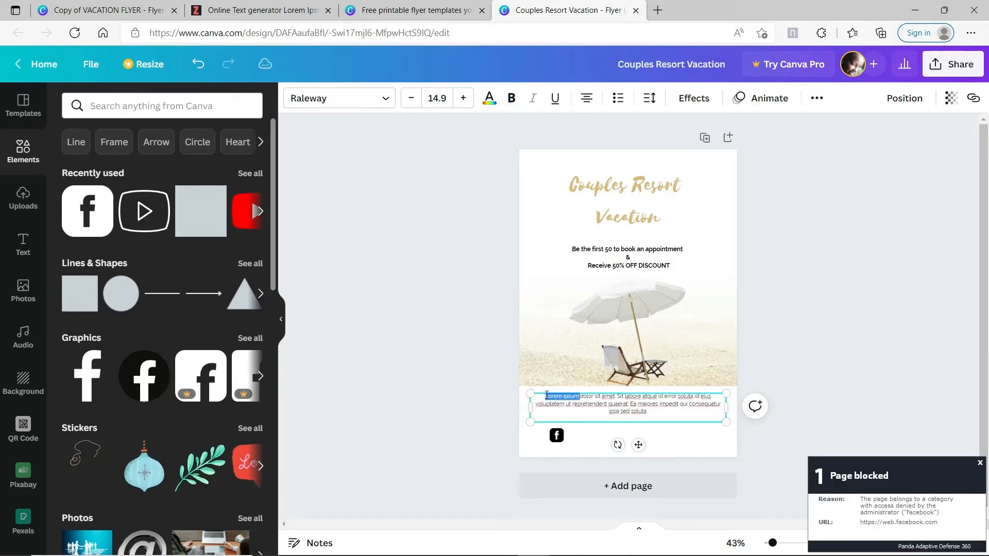
left_click(637, 430)
left_click(622, 426)
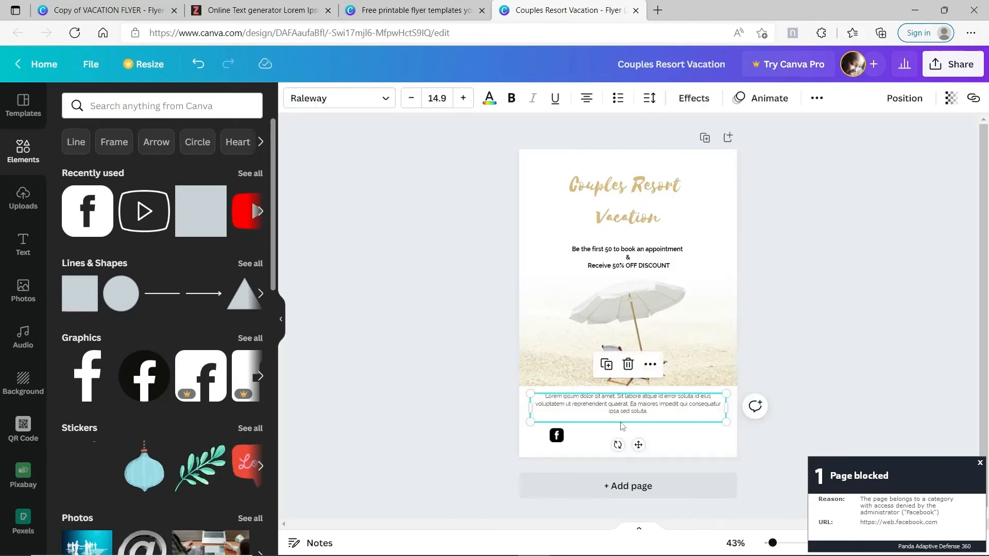
left_click(627, 436)
left_click(664, 434)
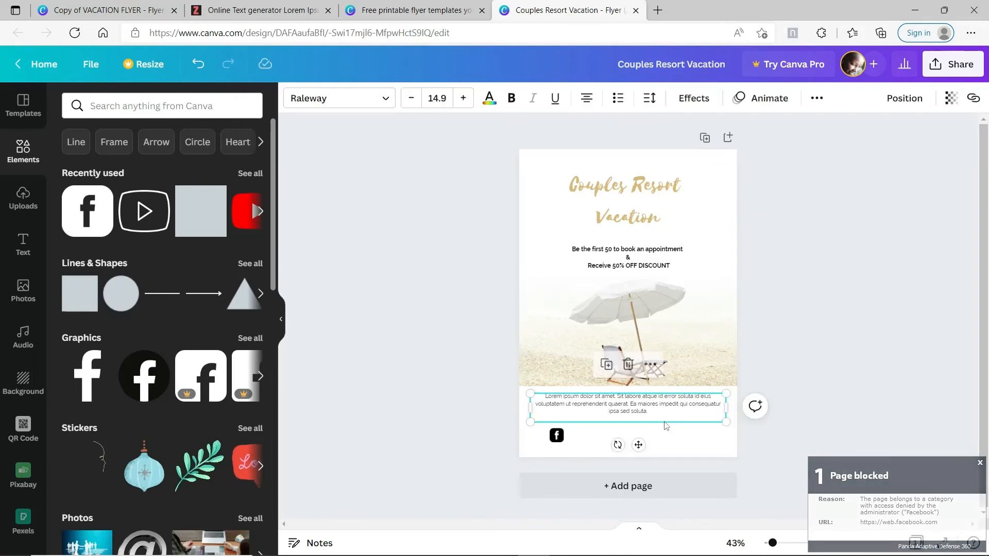
left_click(664, 433)
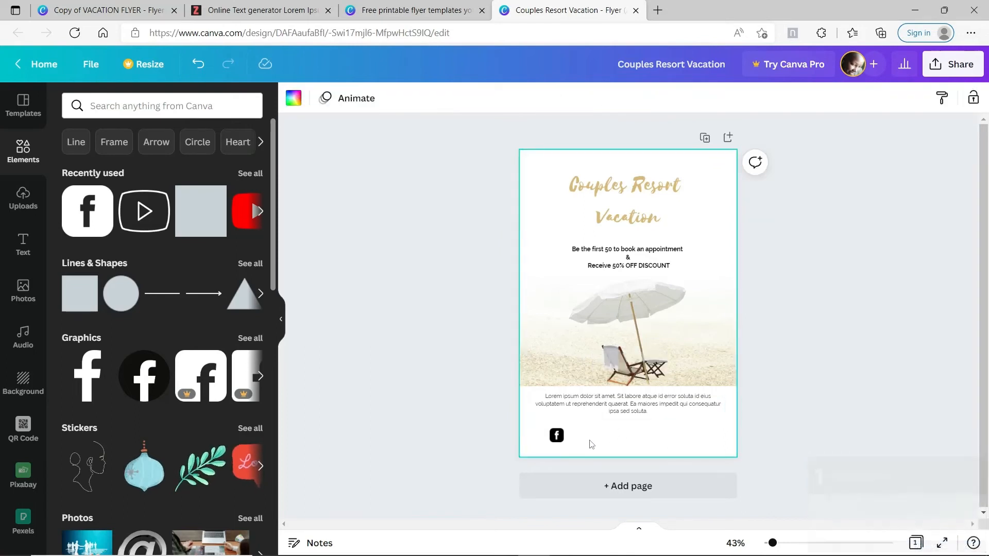
Duplicate the offer text, replace the copy's wording with "Lorem ipsum" and place it directly beside the Facebook icon.
left_click(613, 250)
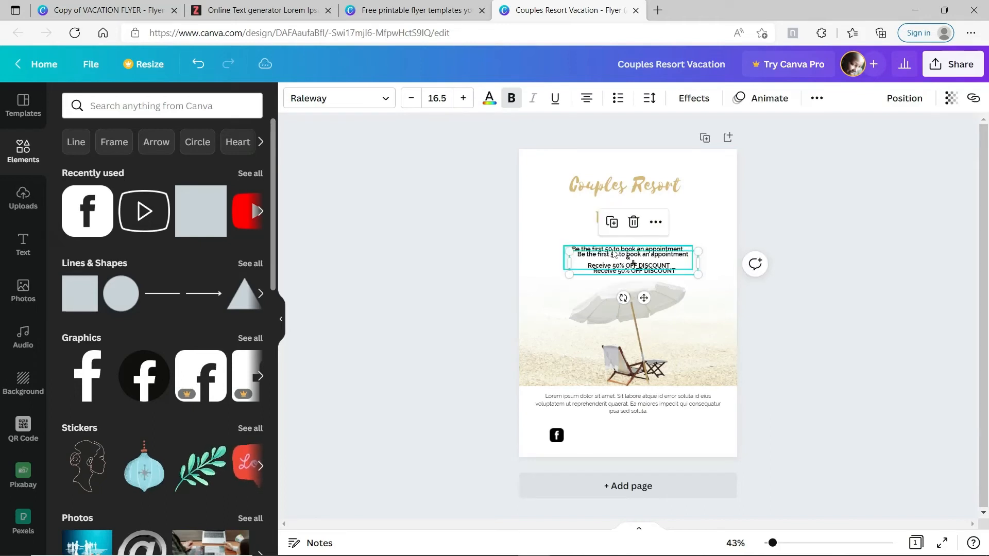
left_click_drag(612, 250, 643, 429)
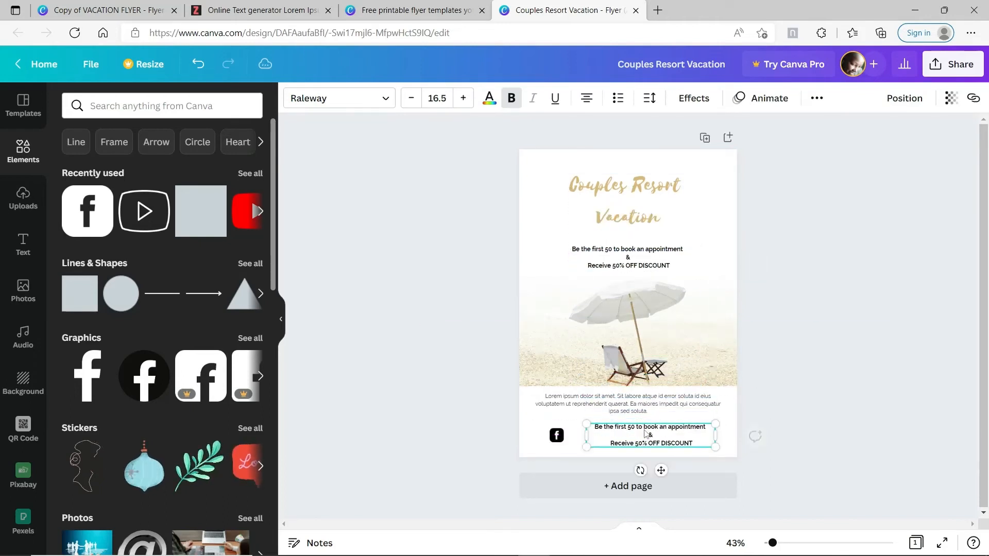
double_click(696, 444)
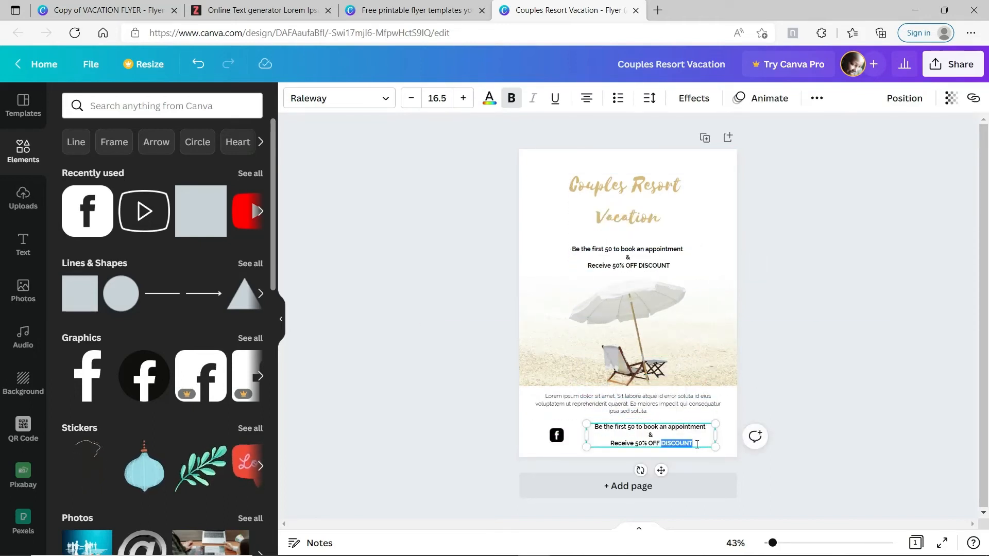
key("ctrl+a")
key("BackSpace")
type("Lorem ipsum")
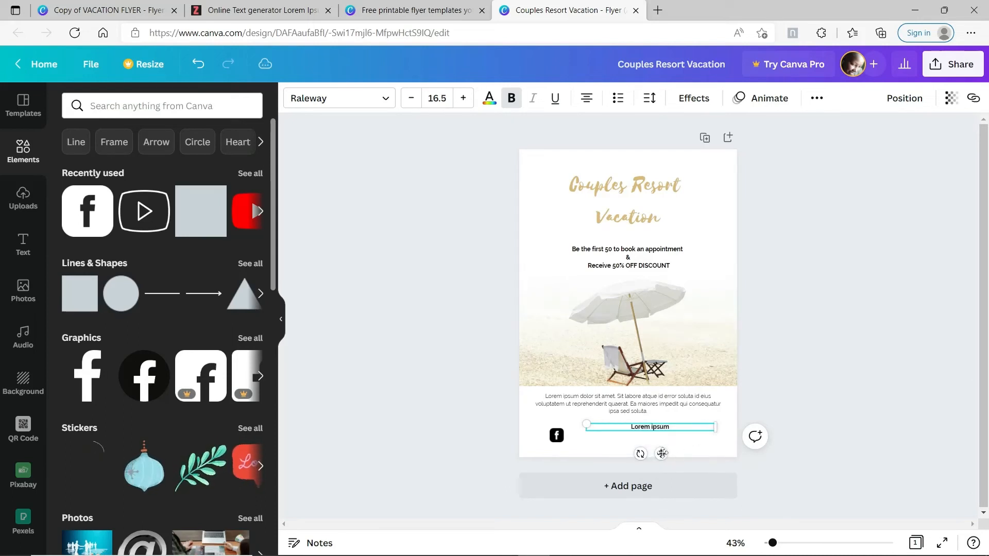
left_click_drag(660, 454, 599, 461)
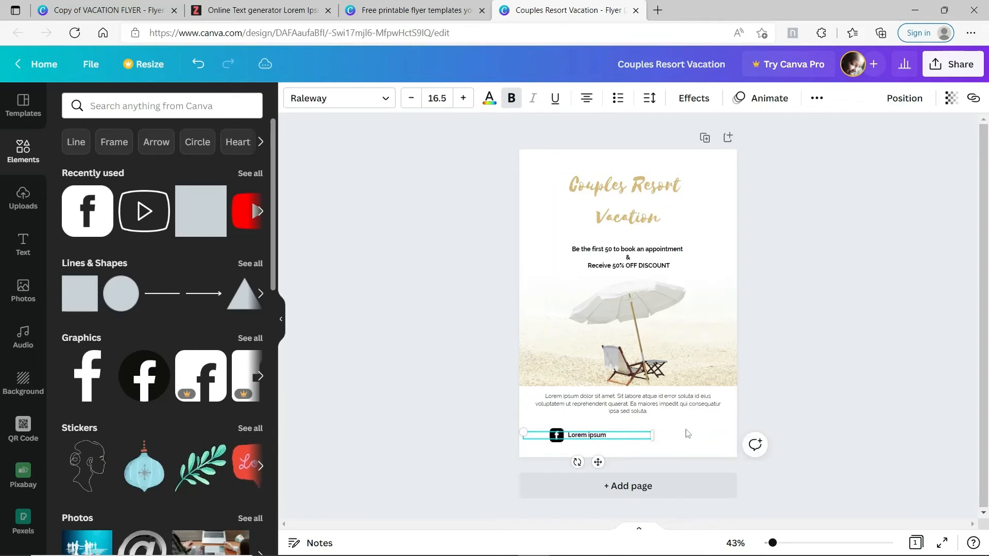
left_click(700, 441)
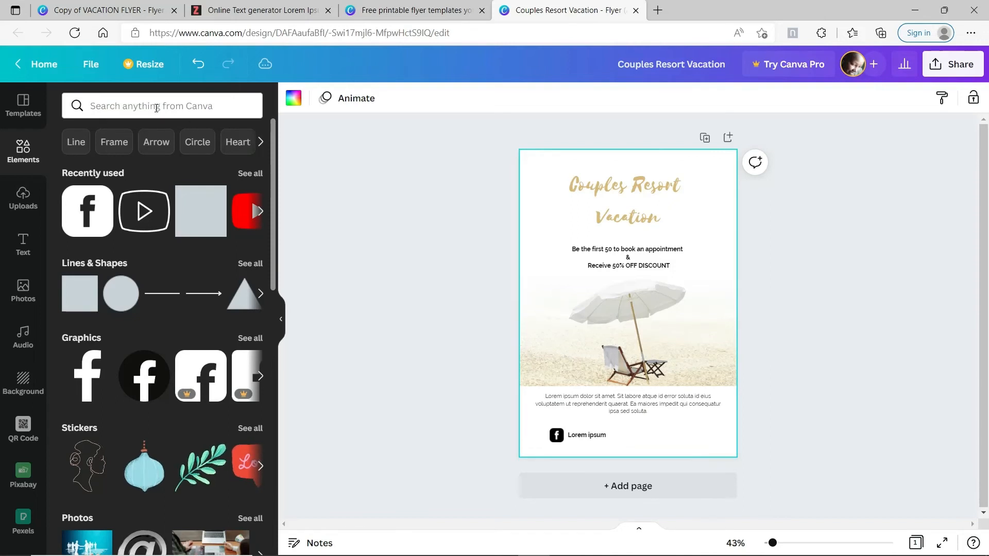
Find a call graphic, add the black round phone icon, shrink it and place it in the contact row, level with the Facebook icon.
left_click(130, 98)
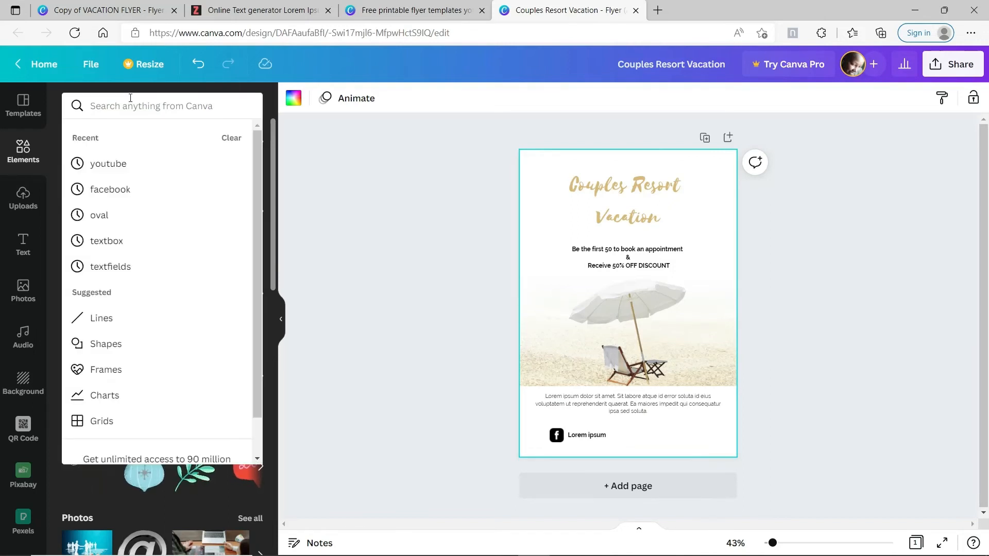
type("call")
key("Return")
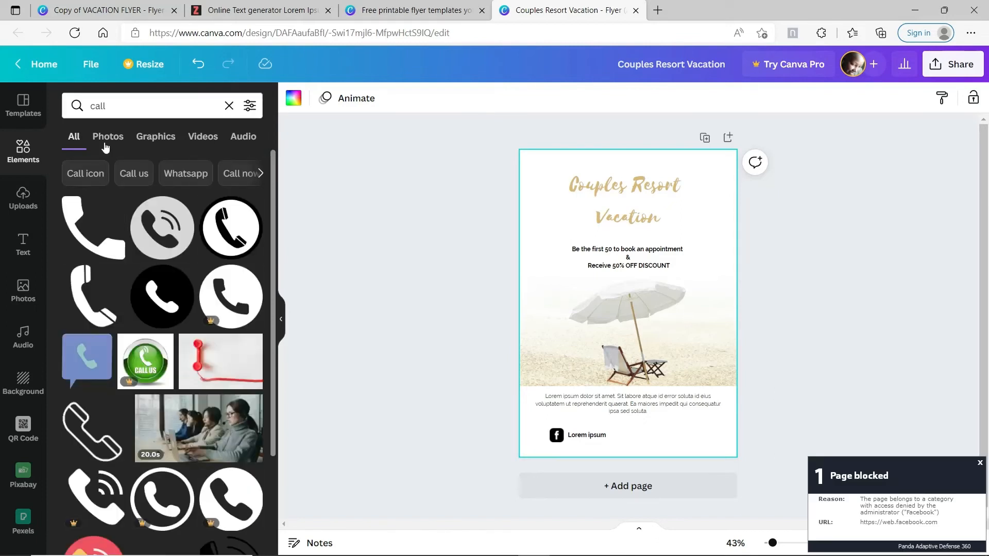
left_click(151, 287)
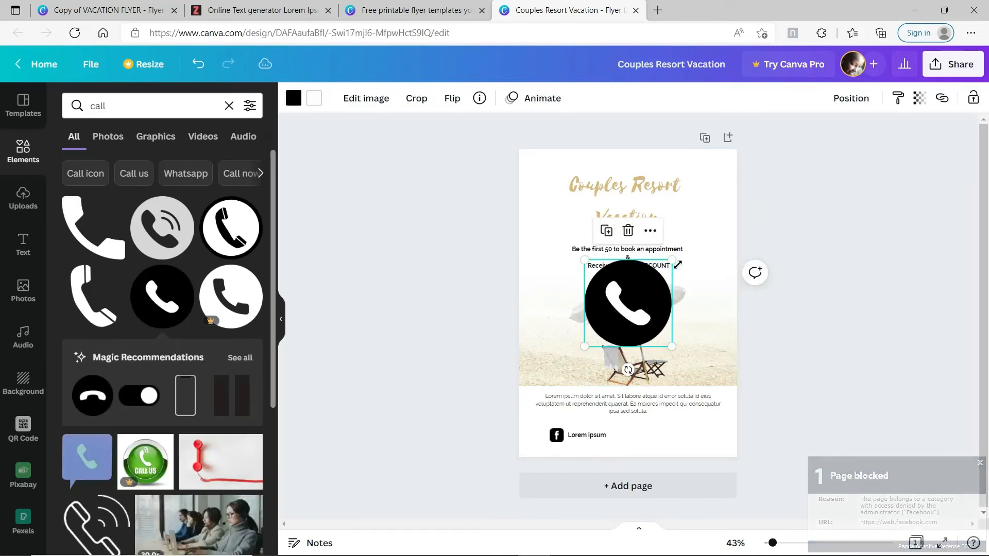
left_click_drag(671, 260, 665, 465)
left_click(692, 442)
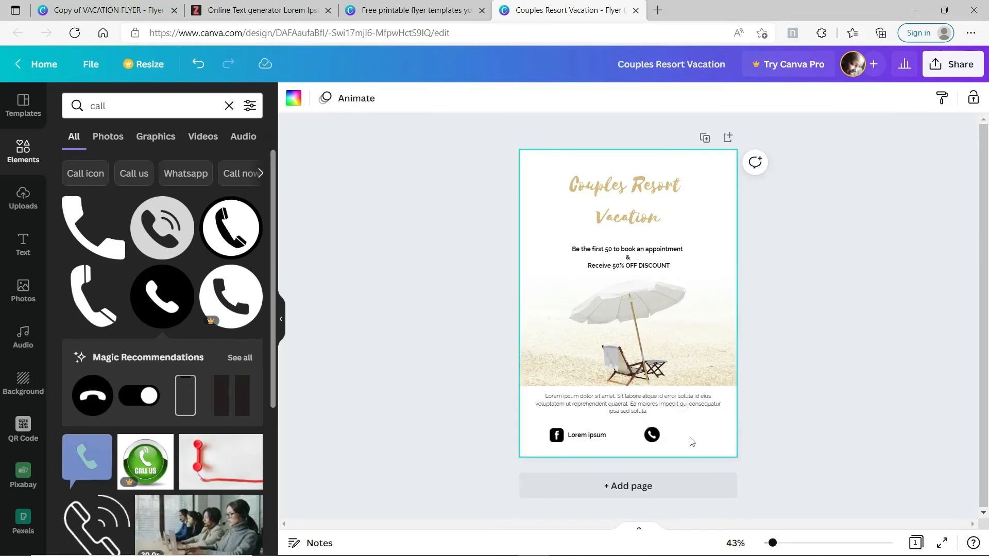
Duplicate the "Lorem ipsum" contact label and place the copy directly beside the phone icon.
left_click(607, 436)
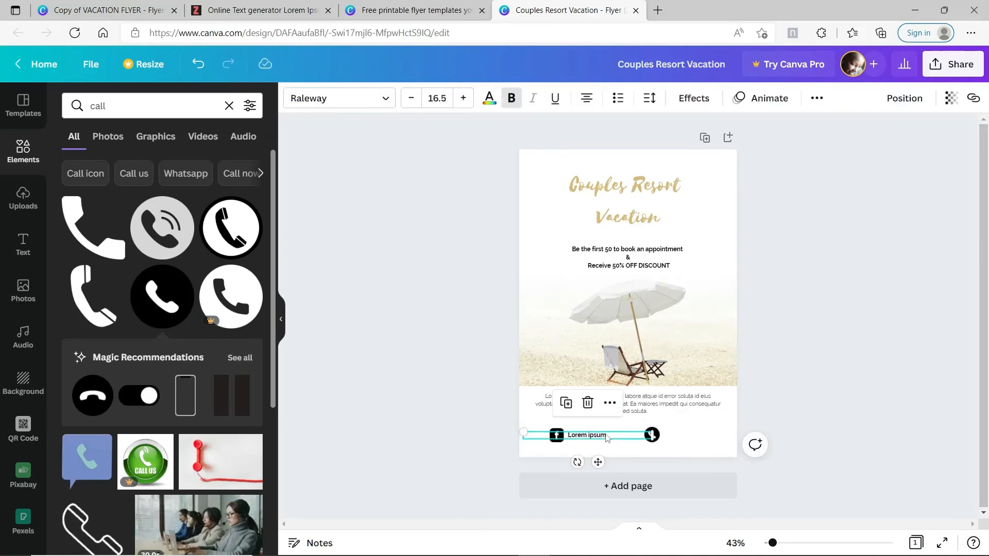
key("ctrl+d")
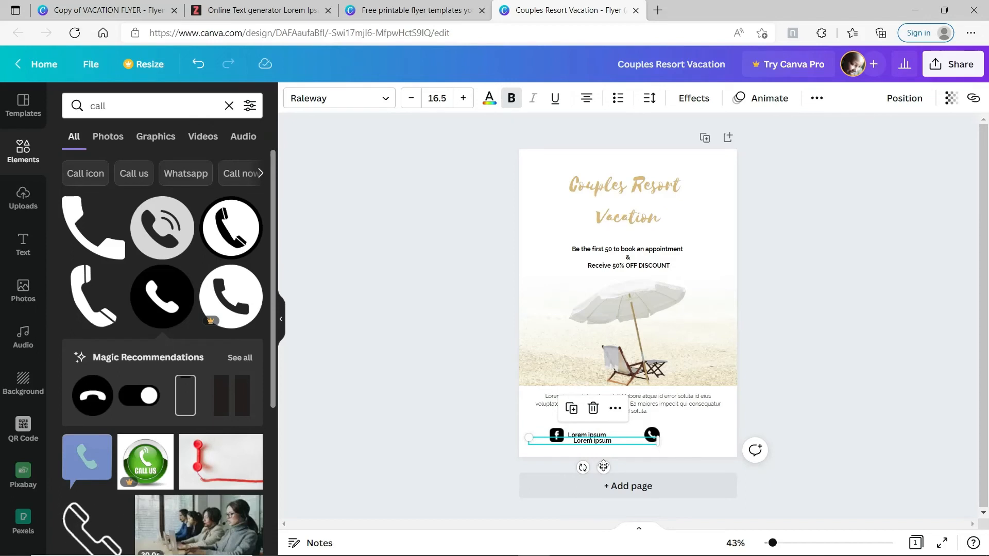
left_click_drag(603, 466, 697, 459)
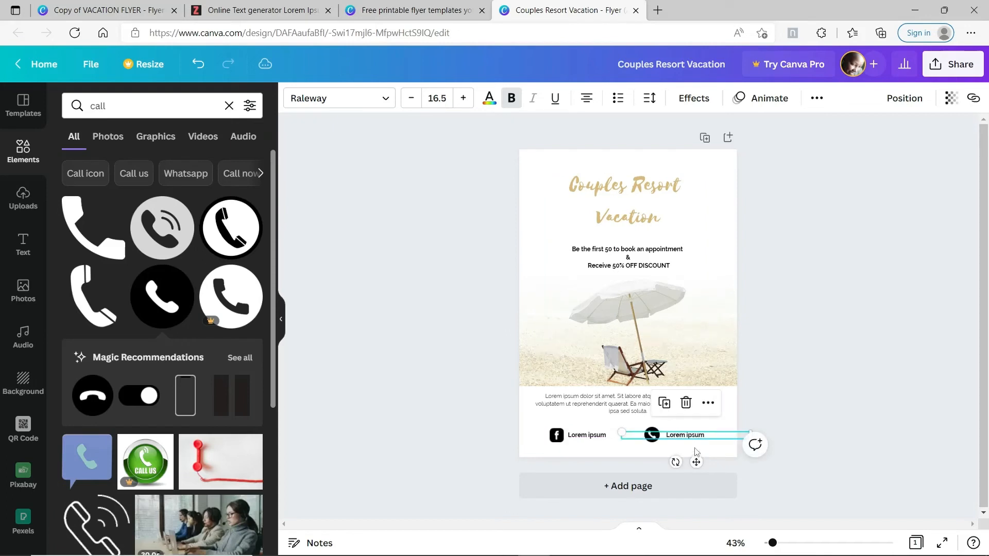
Replace the wording of the label beside the phone icon with the contact phone number.
triple_click(696, 438)
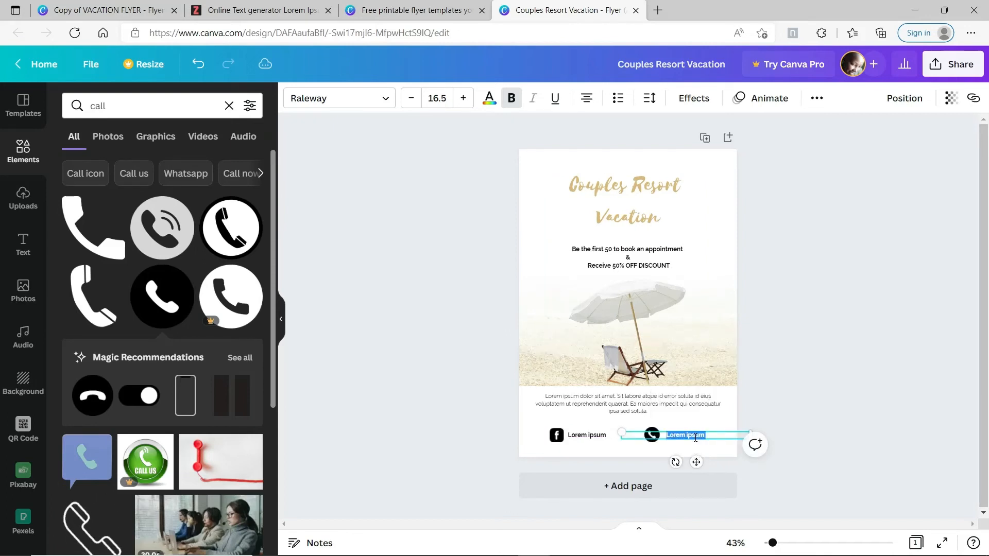
type("+27")
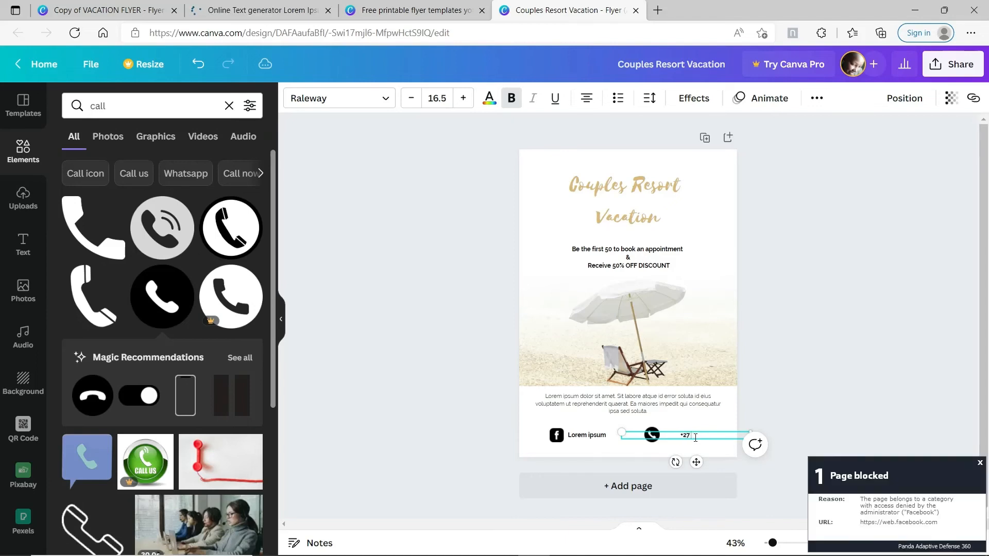
type(" 6 11")
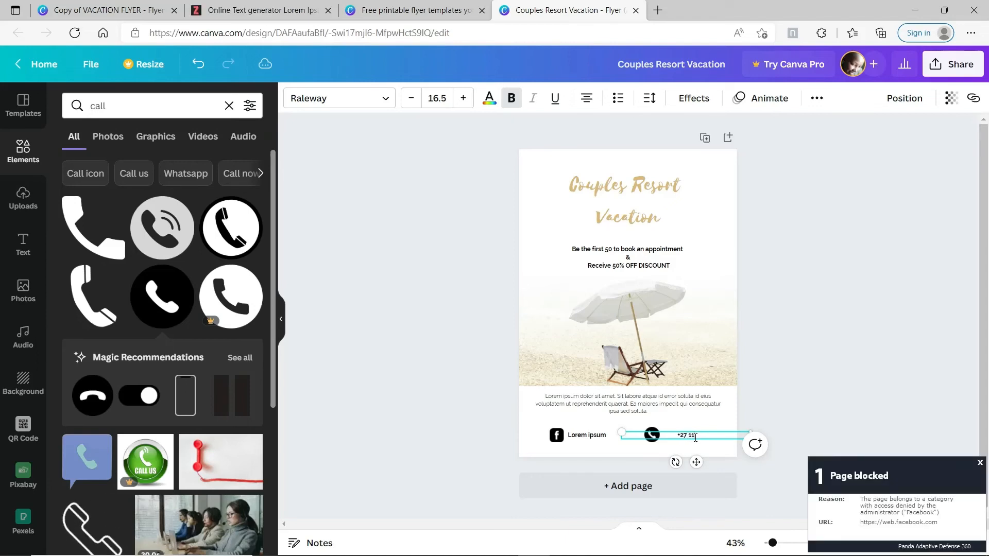
type("1 111 111")
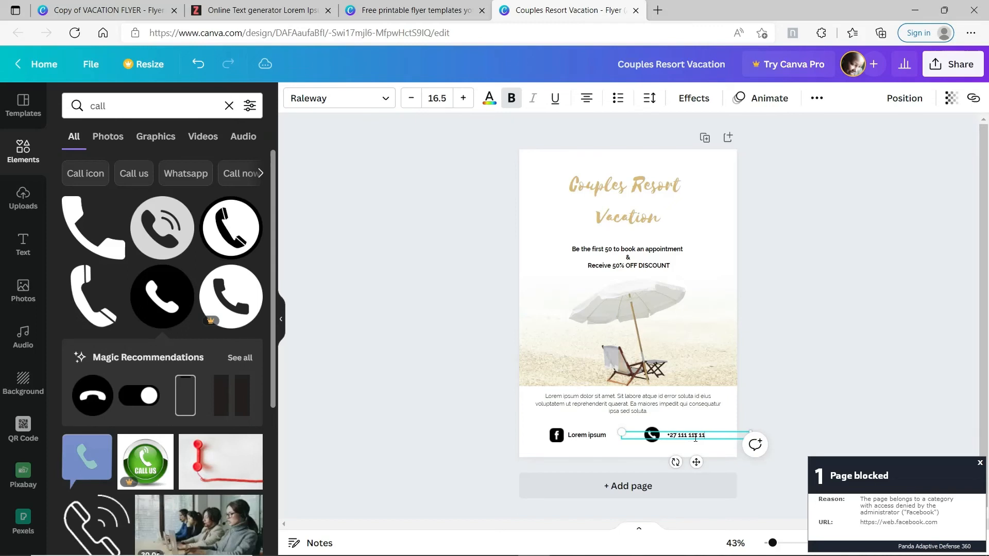
left_click(789, 412)
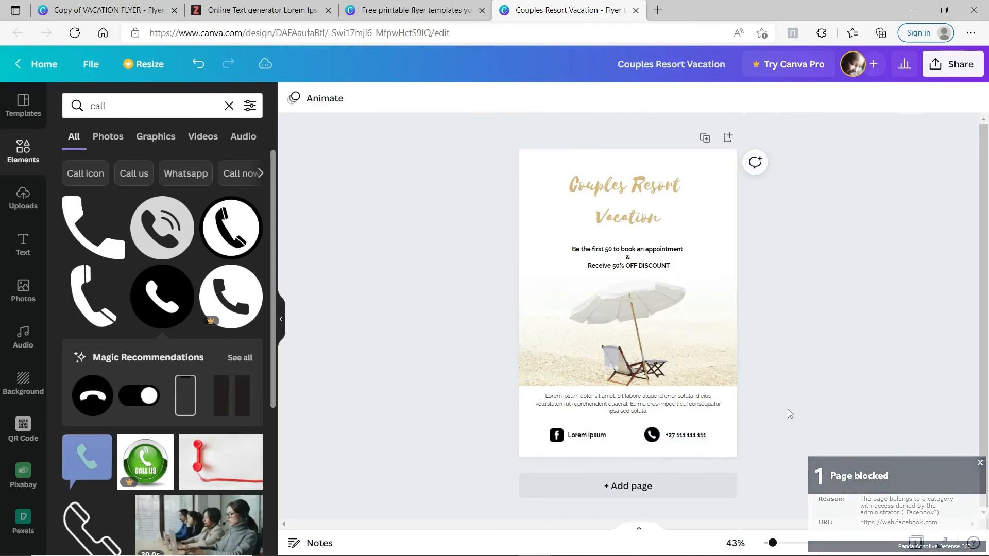
left_click(979, 465)
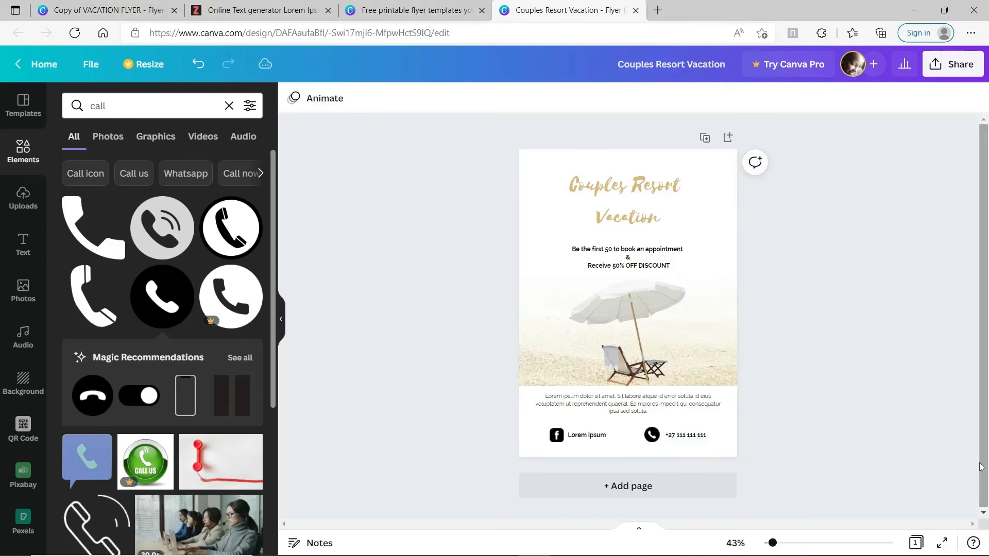
Group the phone icon with its number, and group the Facebook icon with its "Lorem ipsum" label.
left_click(683, 439)
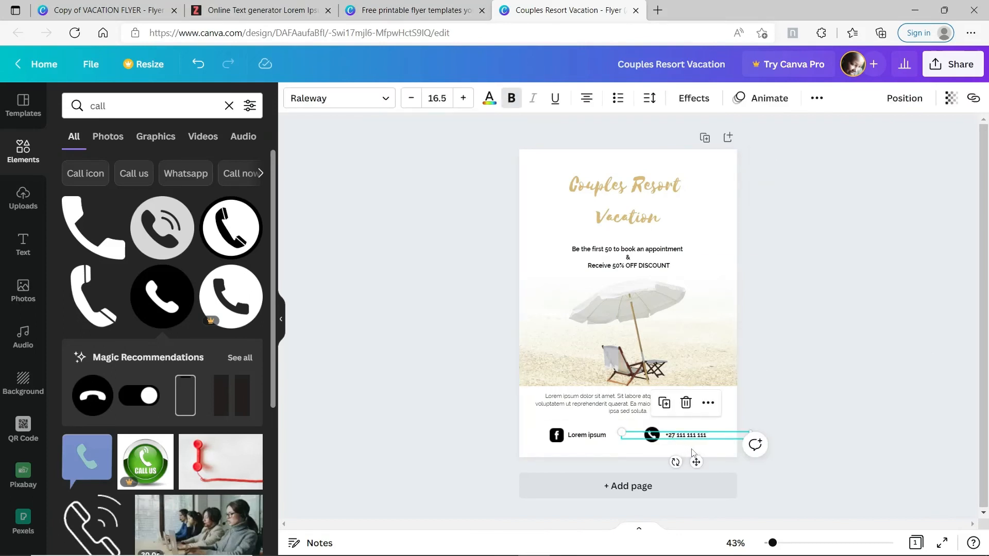
left_click(693, 450)
left_click(655, 438)
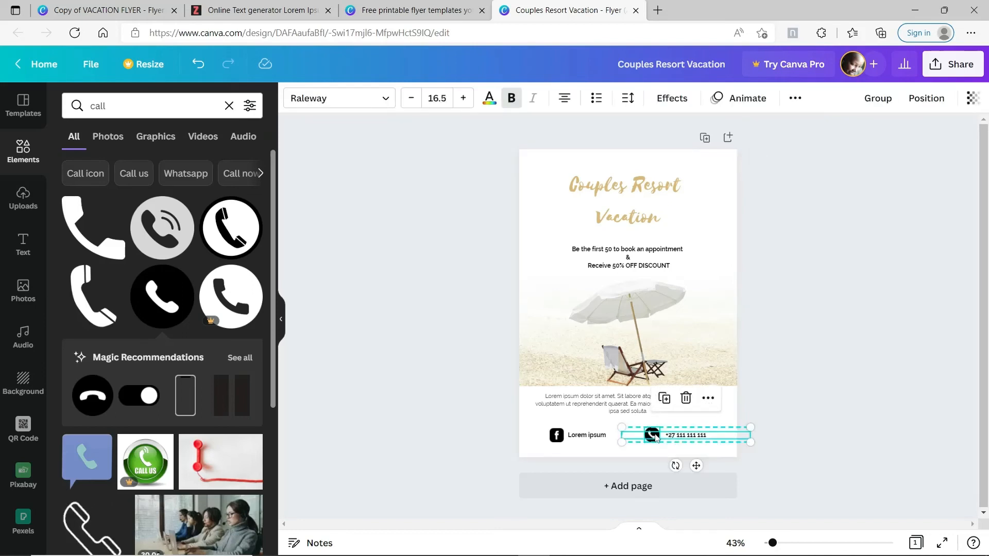
key("ctrl+g")
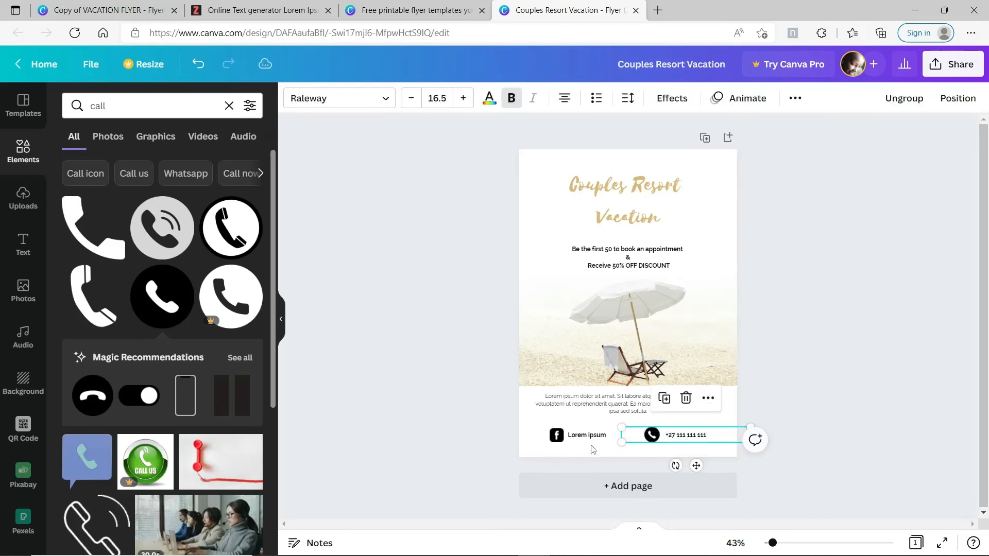
left_click(555, 434)
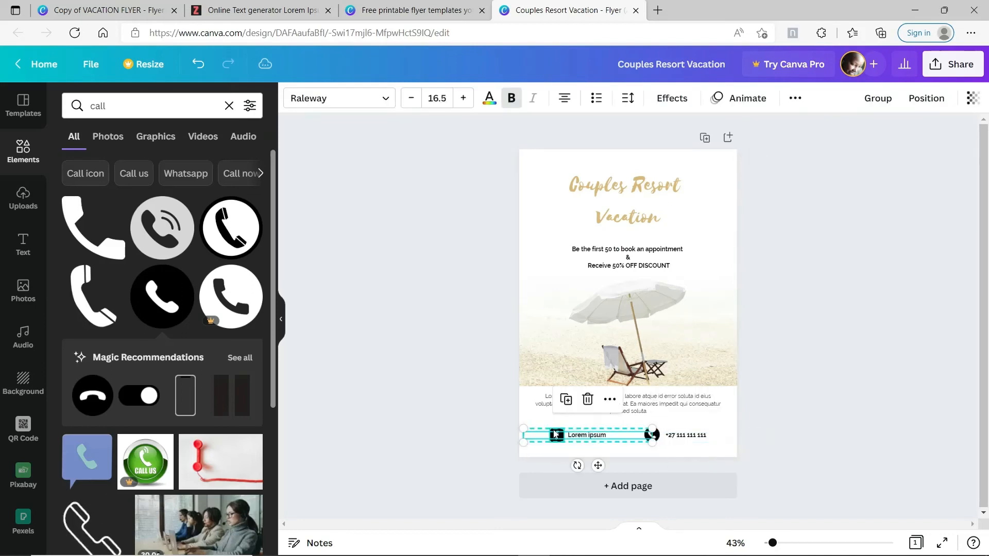
left_click(891, 98)
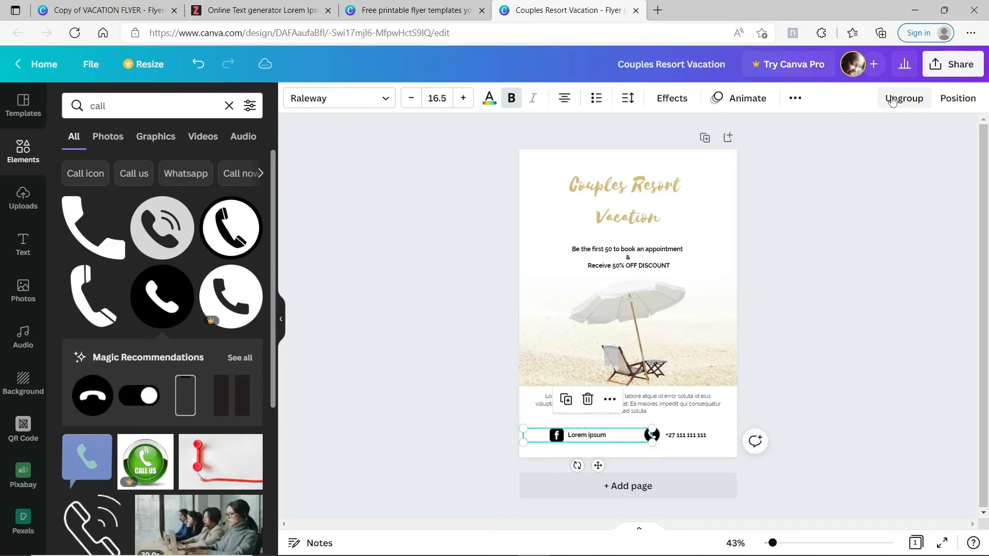
left_click(850, 310)
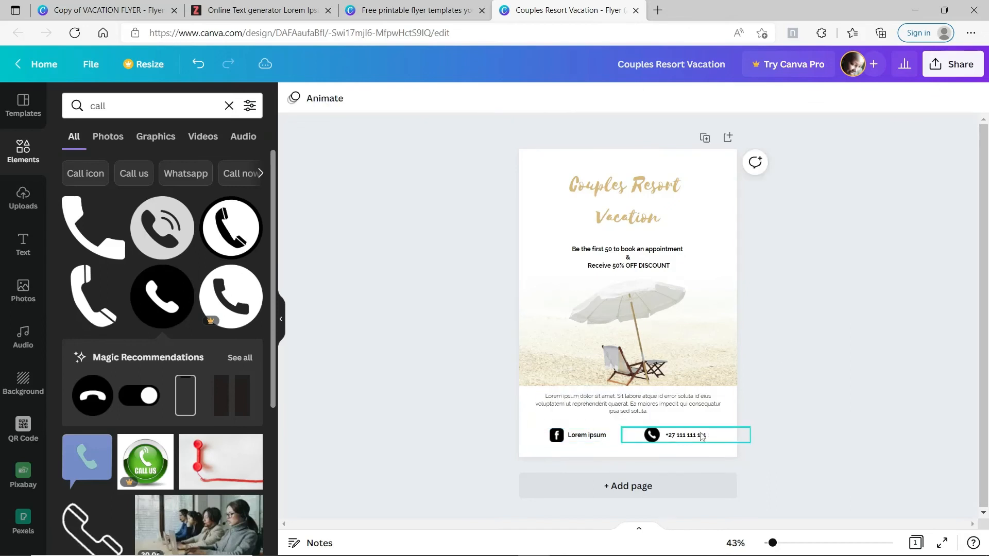
Move the offer text up slightly so it sits closer to the "Couples Resort Vacation" title.
mouse_move(663, 202)
left_mouse_down()
mouse_move(646, 195)
mouse_move(659, 197)
left_mouse_up()
left_click(817, 238)
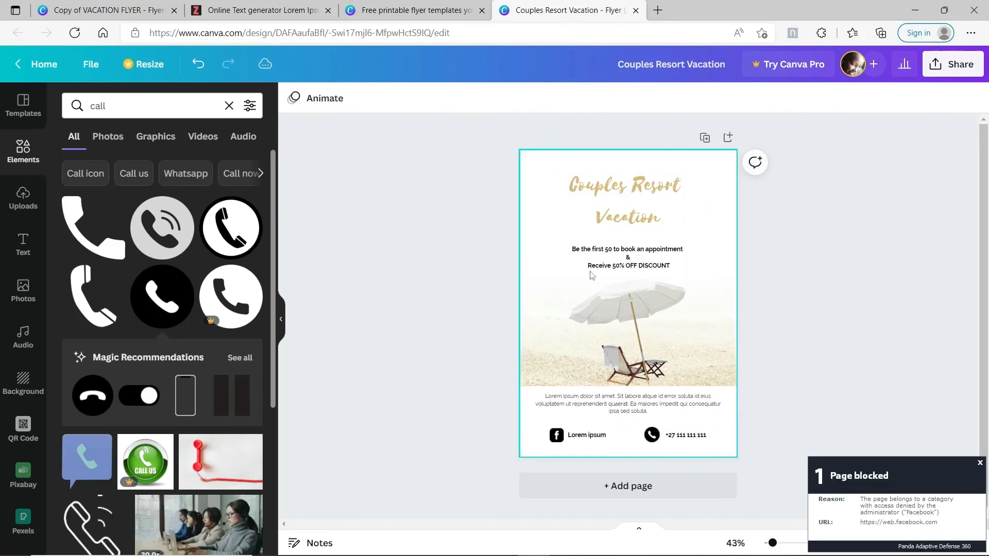
left_click_drag(662, 258, 660, 251)
left_click(830, 305)
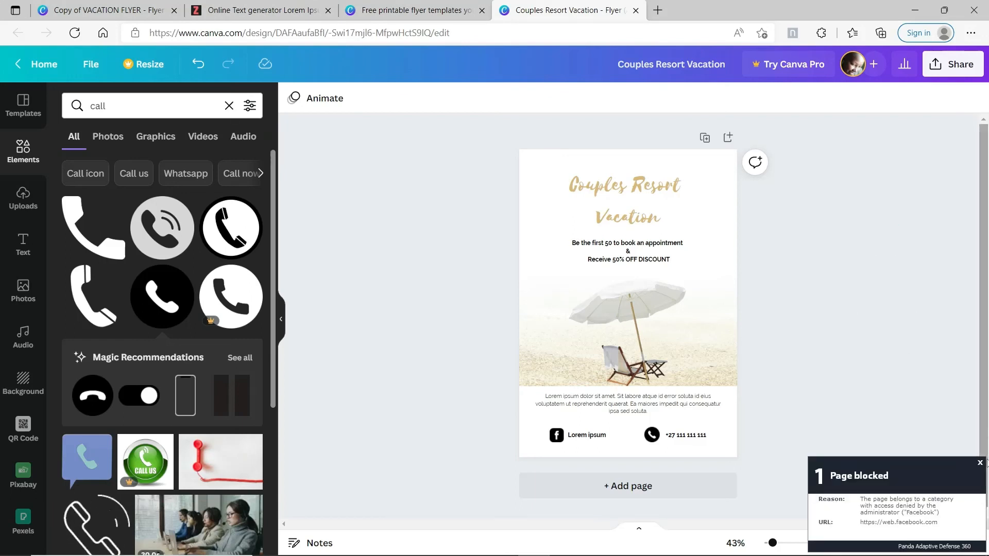
left_click(982, 464)
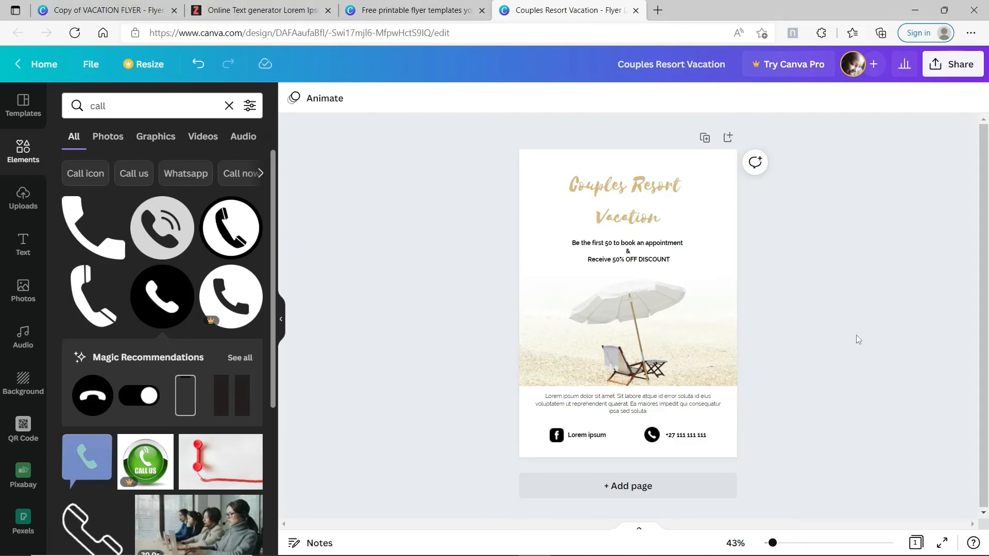
Present the finished flyer in full screen using the Standard presentation type.
left_click(954, 67)
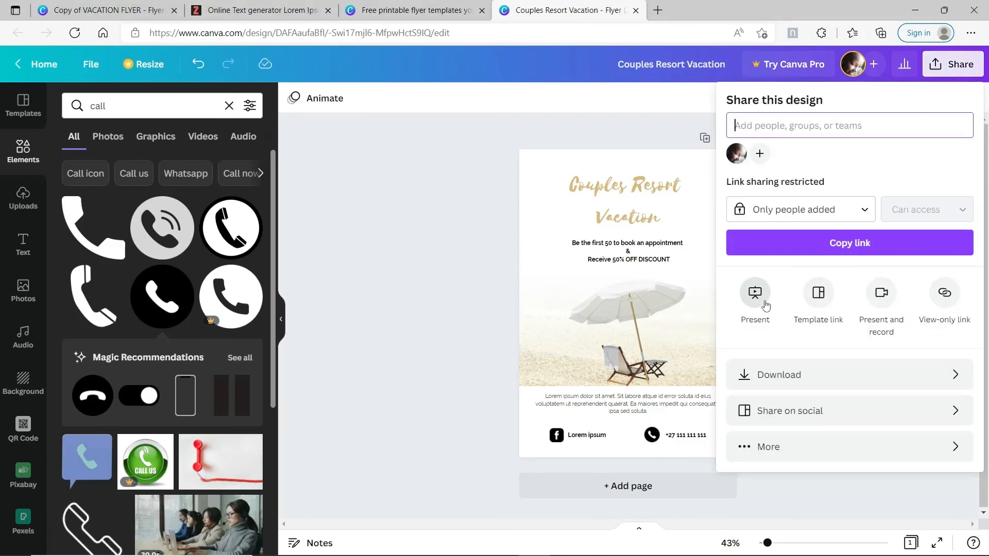
left_click(755, 296)
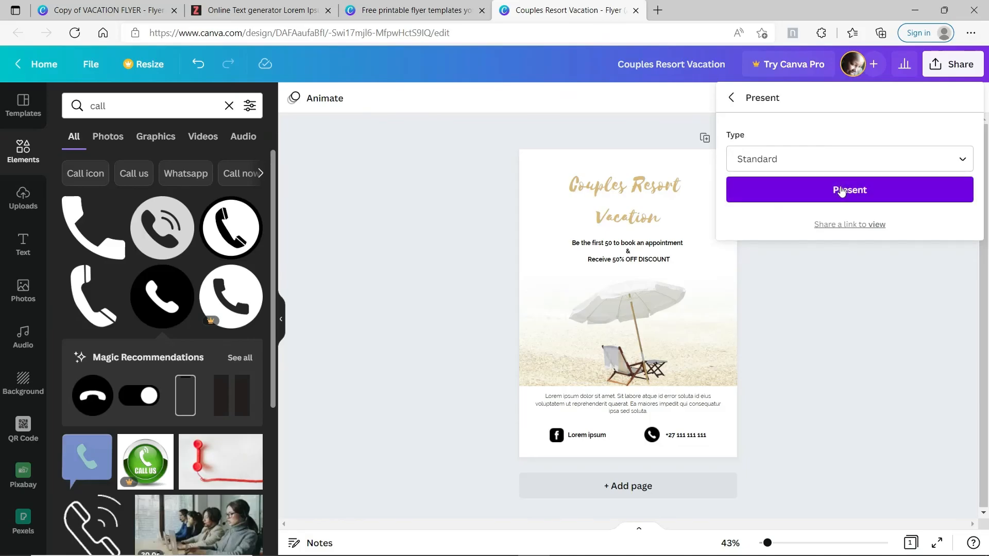
left_click(784, 188)
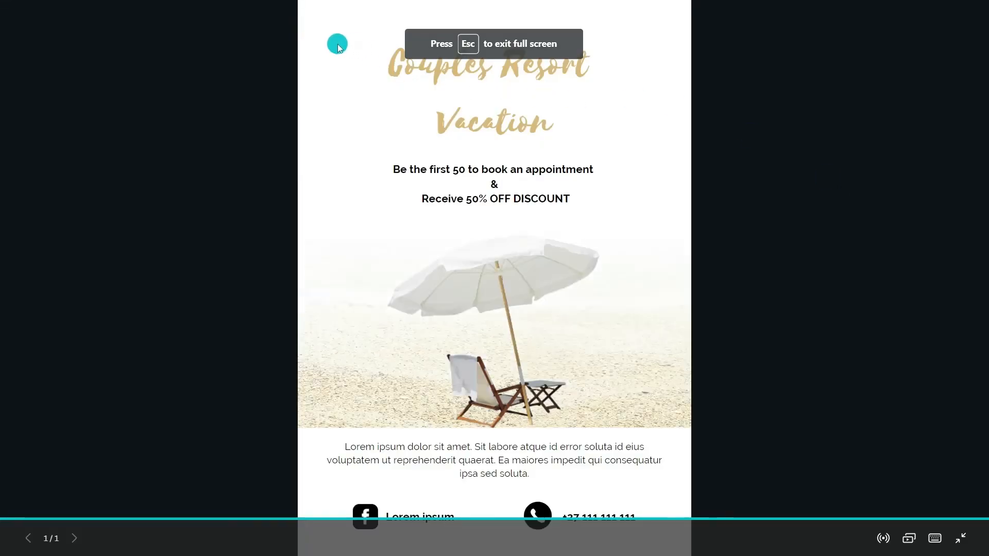